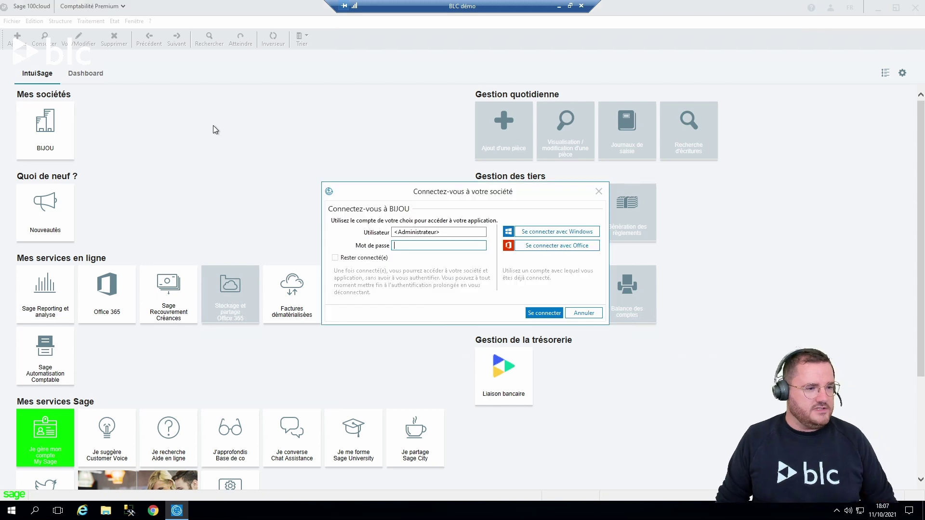
- Connect to the BIJOU company, open the entry template list (Modèles de saisie) and enlarge its window
click(529, 316)
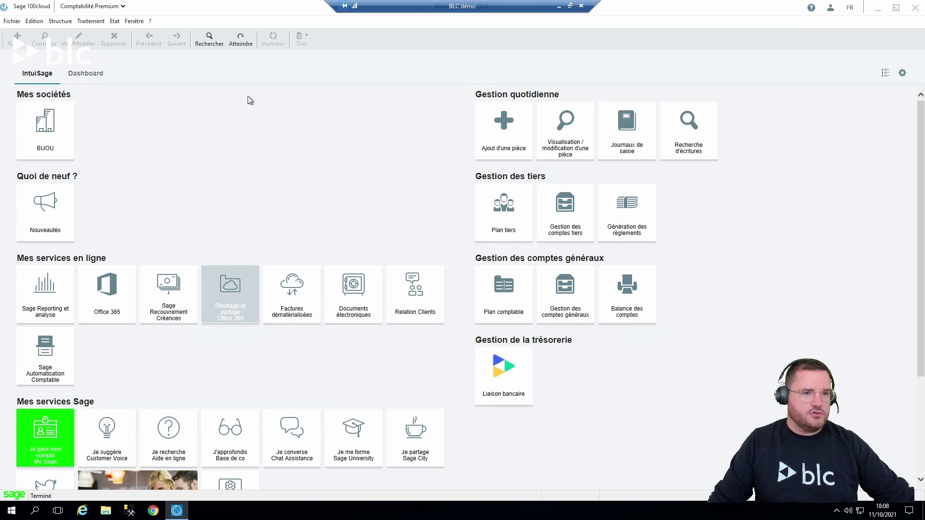
click(61, 22)
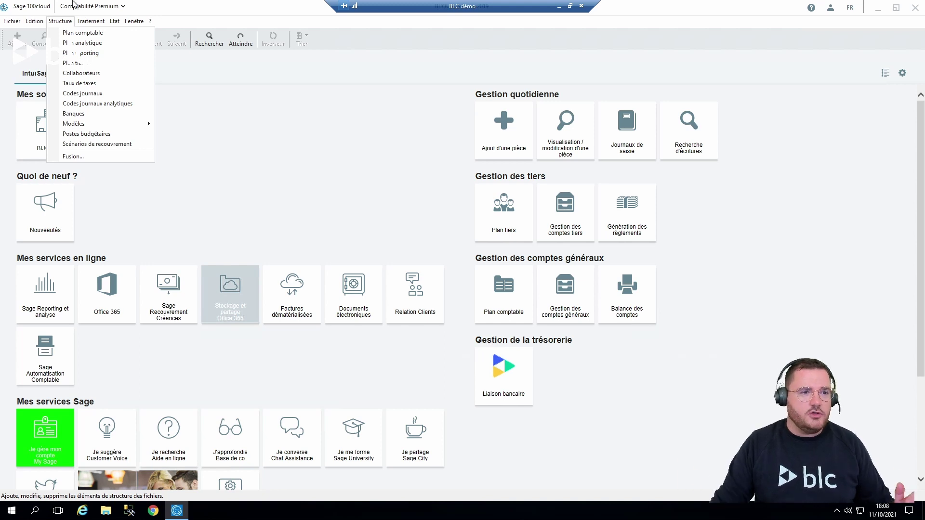
mouse_move(72, 129)
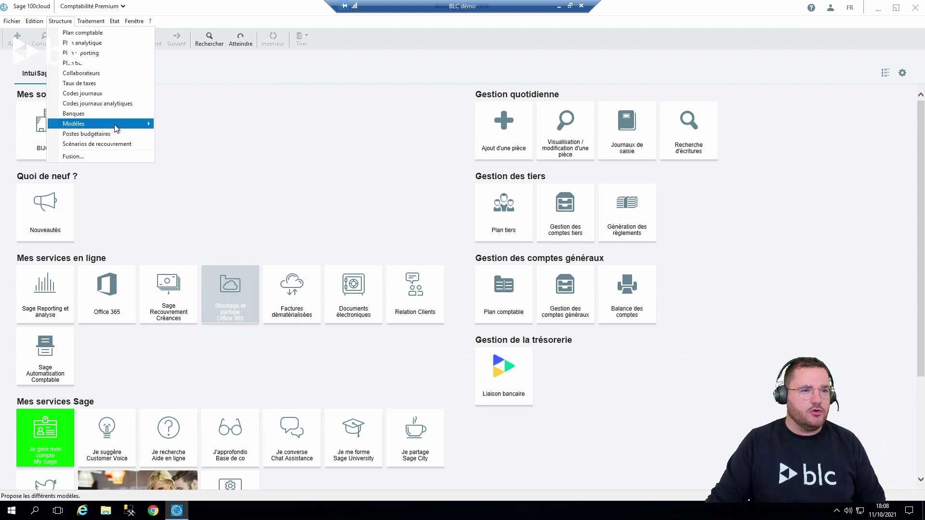
mouse_move(115, 124)
click(178, 124)
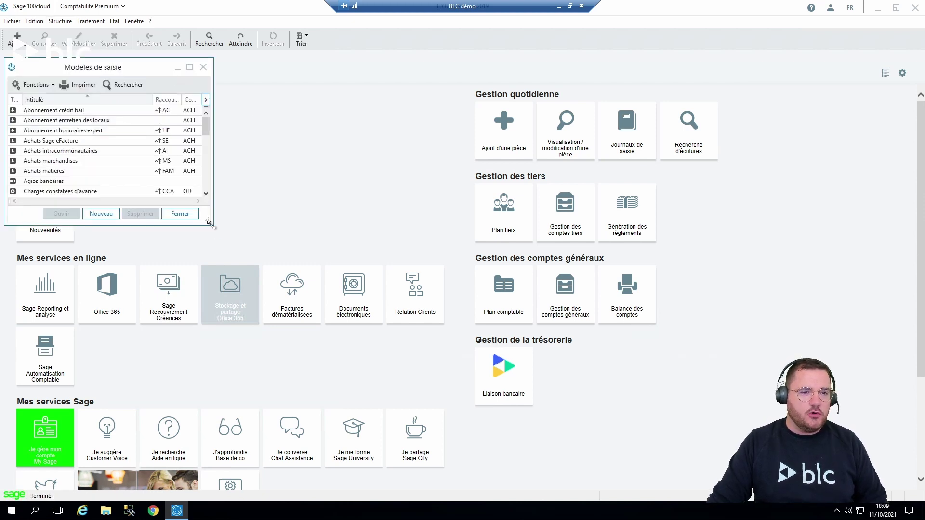
drag(207, 220, 659, 401)
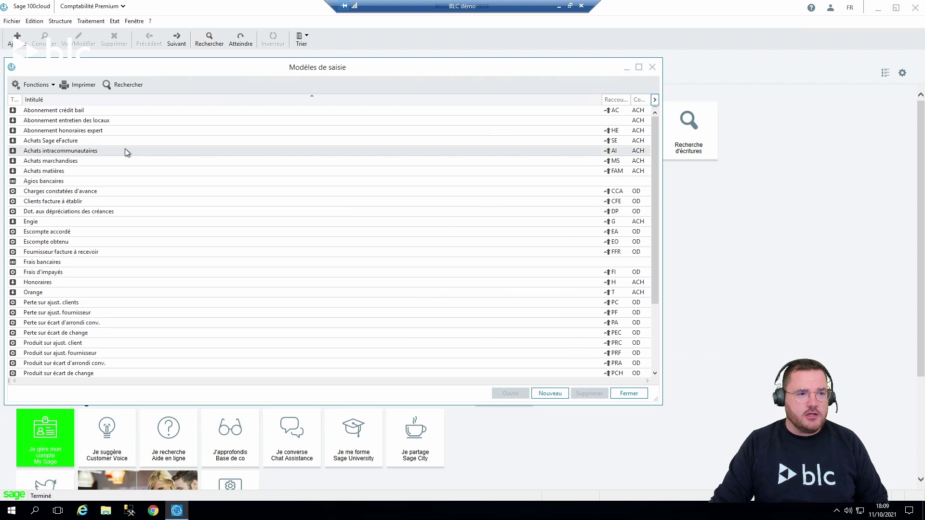
- Examine the existing entry templates, highlight Perte sur ajust. clients and Perte sur ajust. fournisseur, and close the list
scroll(125, 150, down, 3)
scroll(125, 150, up, 3)
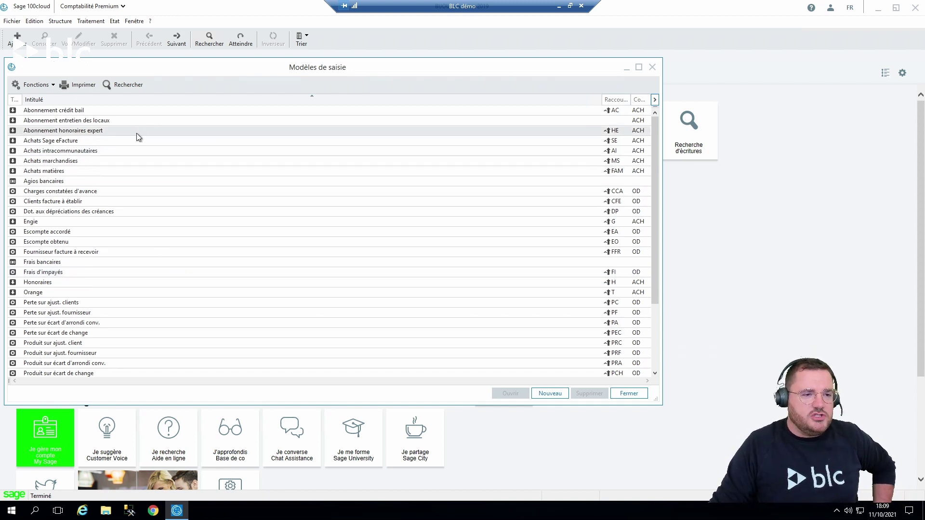
click(94, 303)
ctrl+click(95, 313)
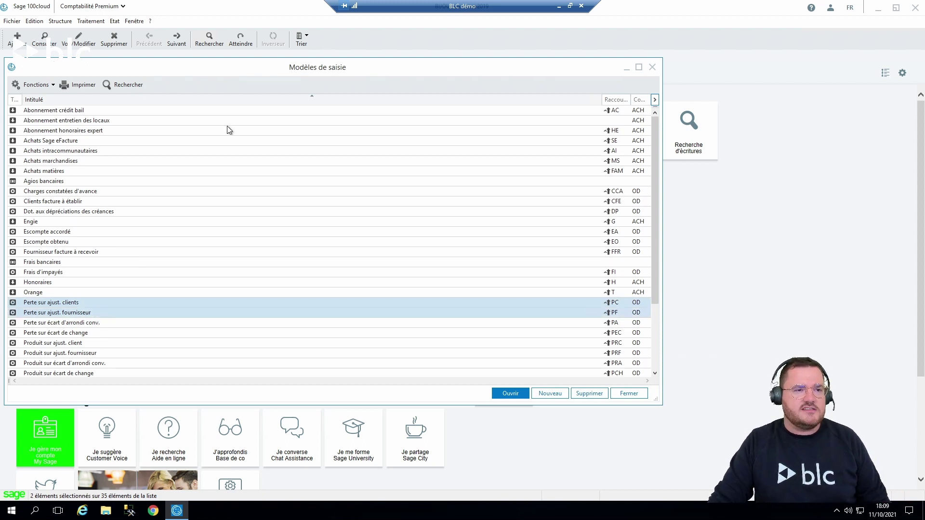
click(59, 21)
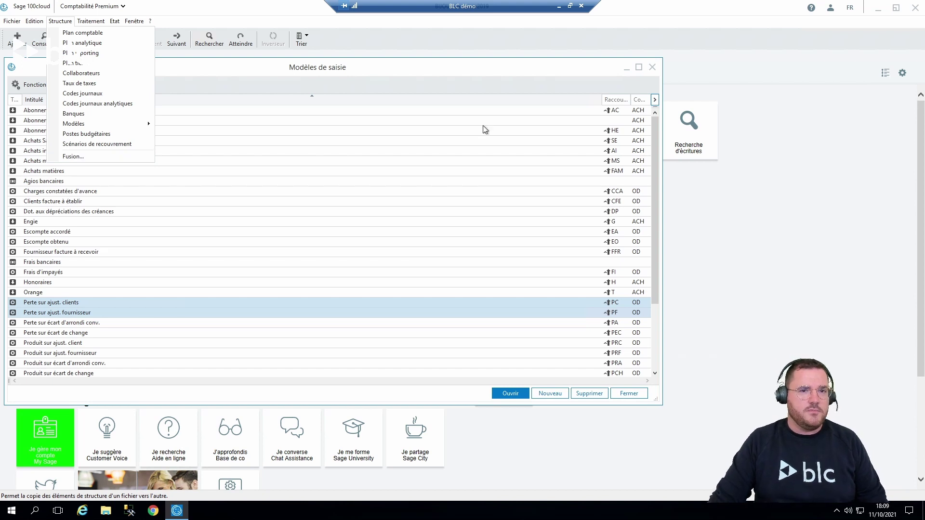
click(408, 85)
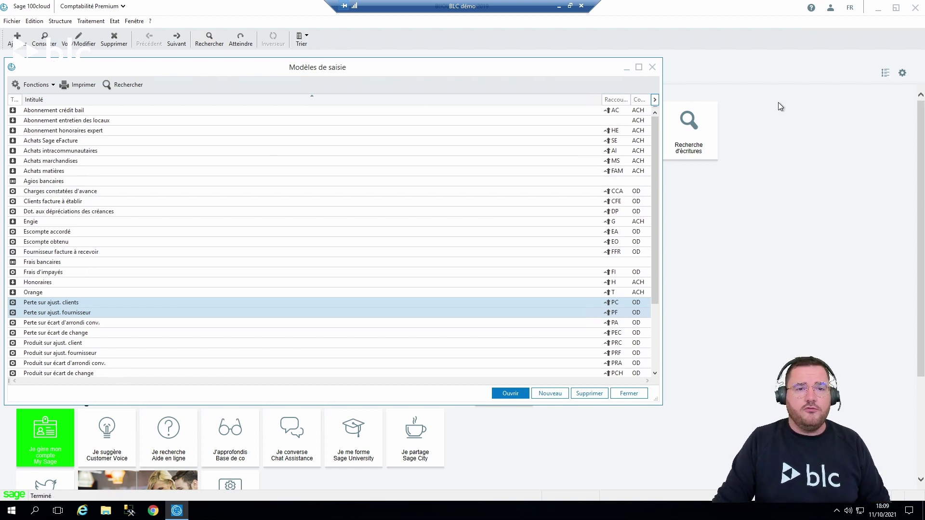
click(652, 67)
- Review all entry lines of the Achats purchase journal for août 19 from the journal list, and close the journal
click(91, 21)
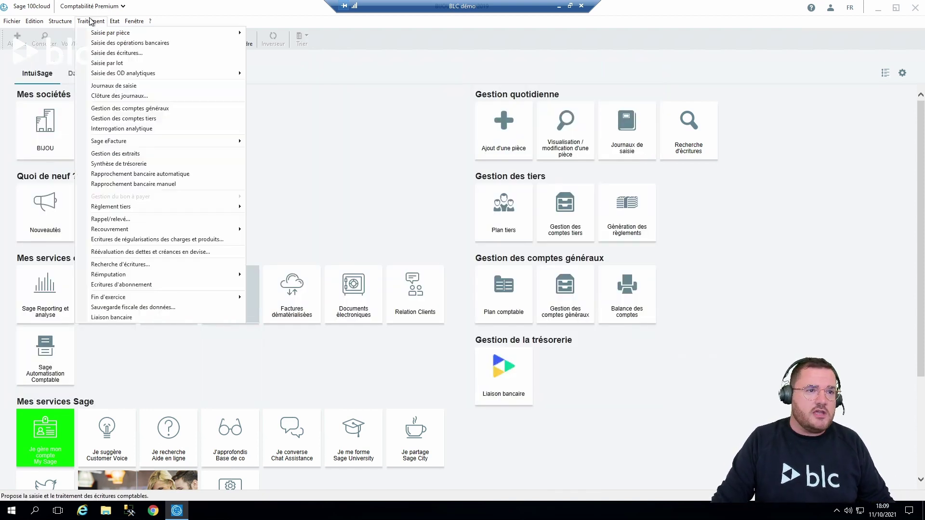
click(103, 87)
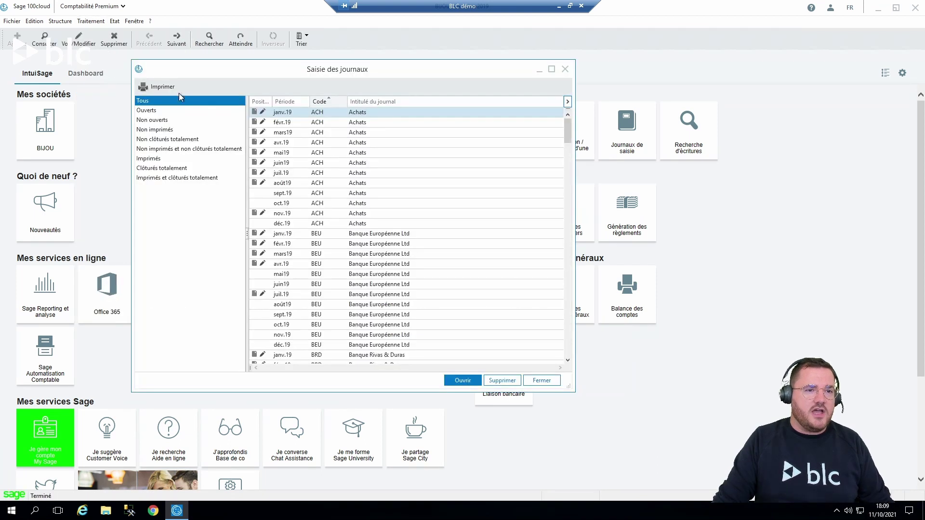
click(321, 181)
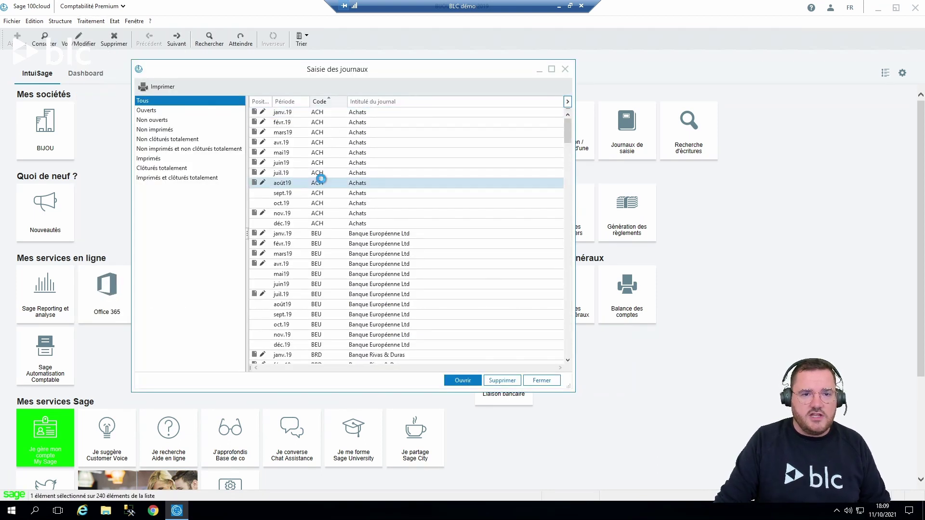
double_click(321, 181)
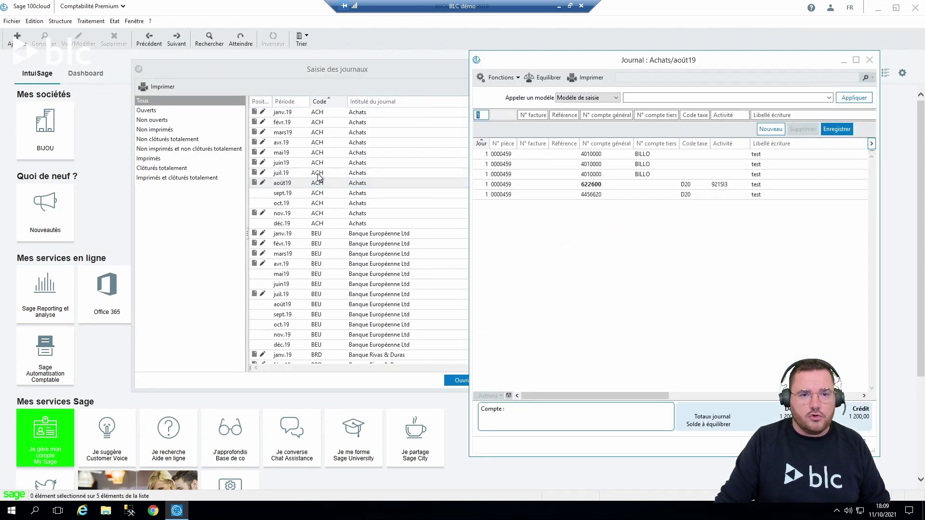
click(856, 60)
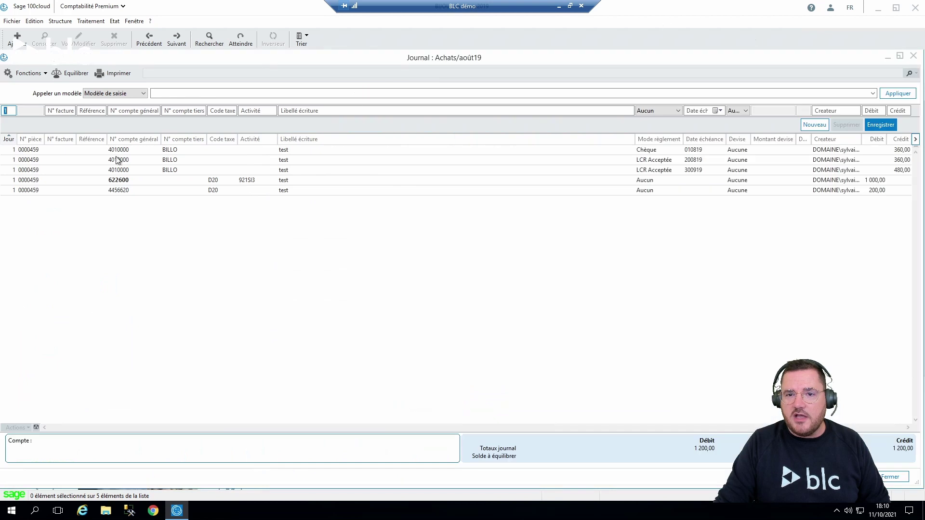
click(273, 150)
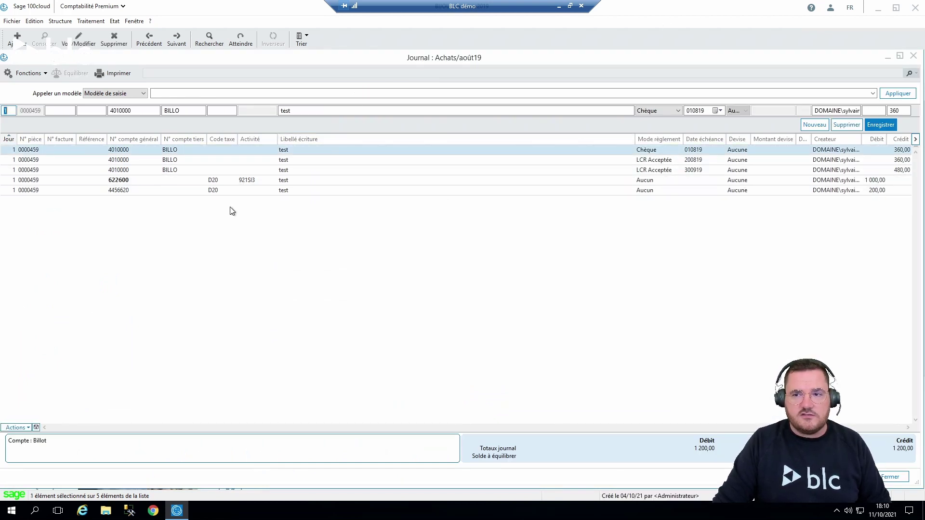
shift+click(128, 195)
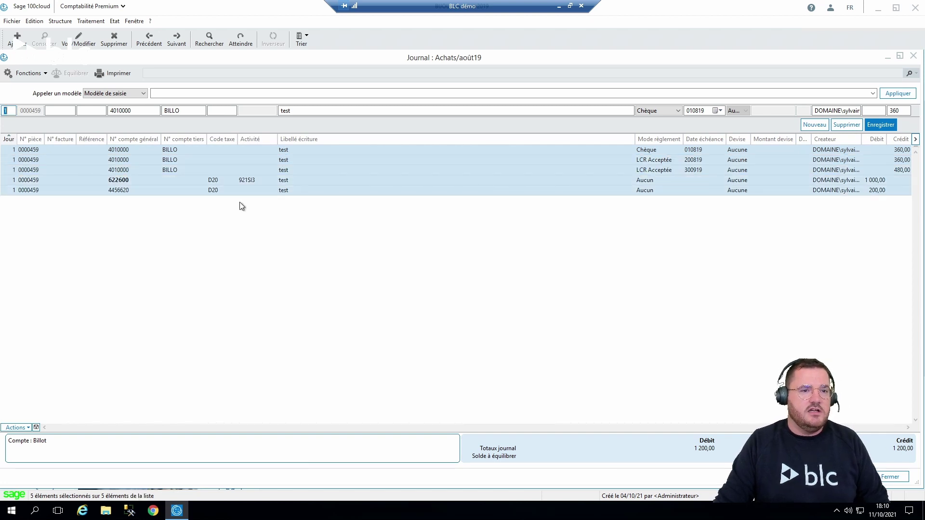
click(913, 56)
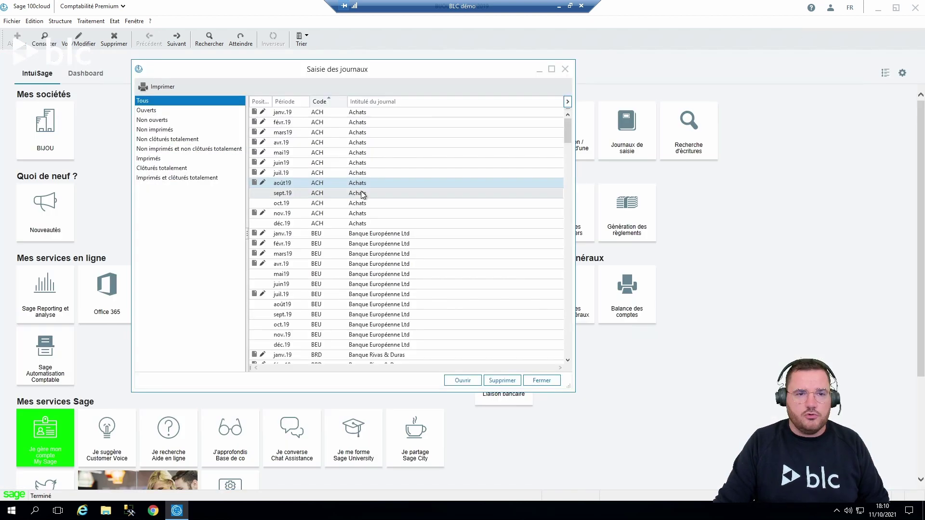
- Open the Achats journal for juil. 19 in full size and select all three lines of document 0000461
double_click(347, 173)
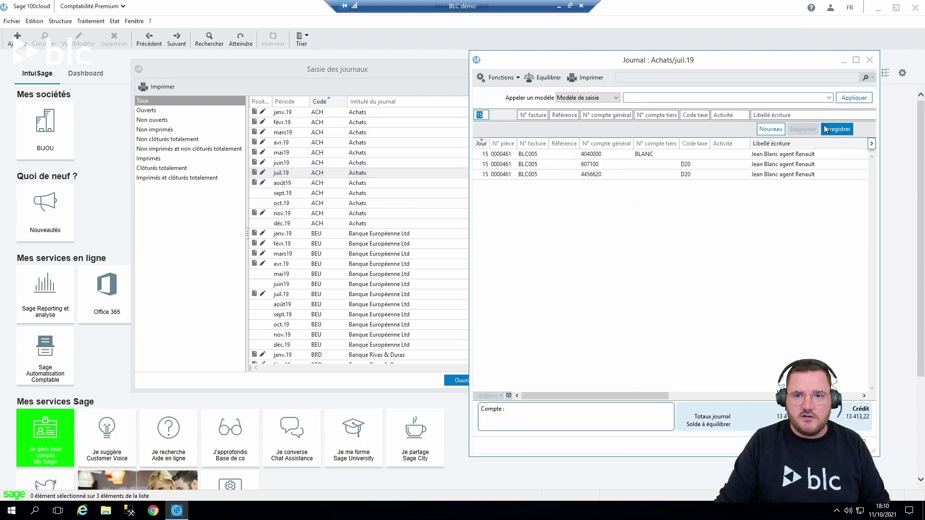
click(856, 60)
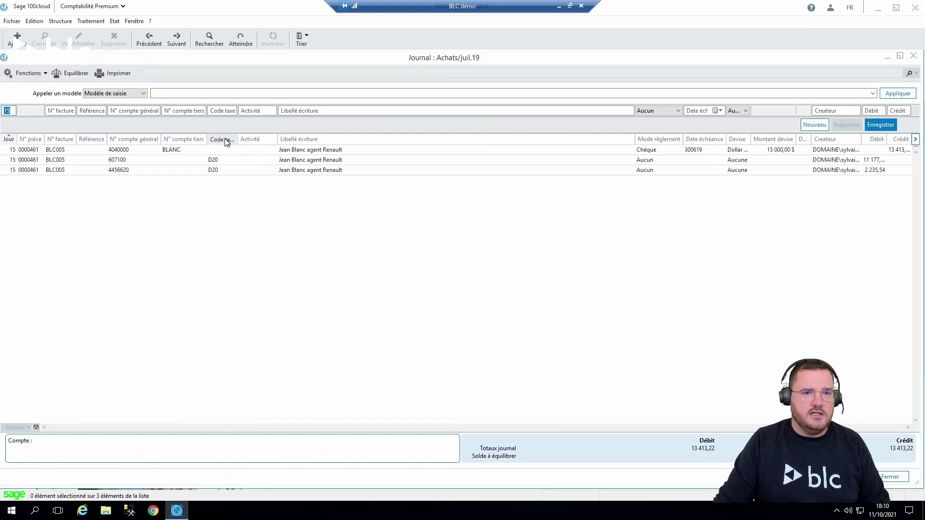
click(226, 149)
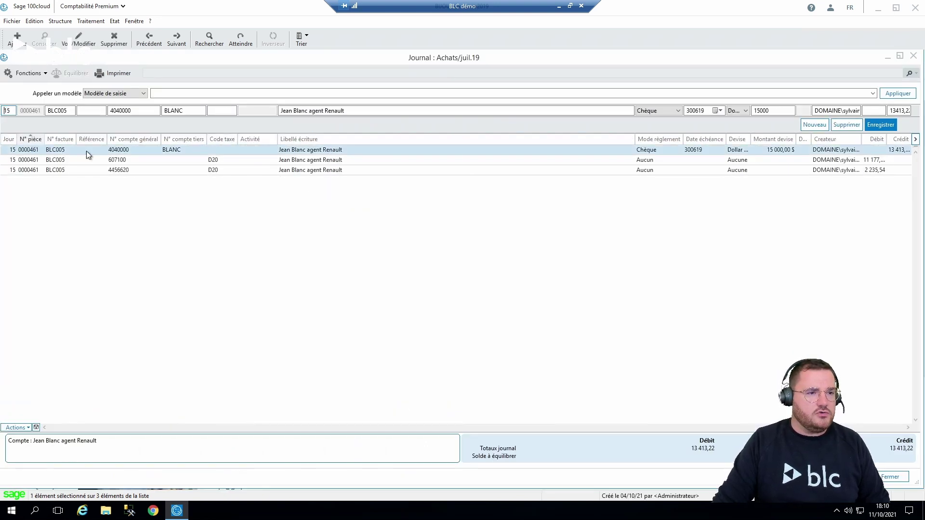
click(72, 160)
drag(85, 151, 147, 179)
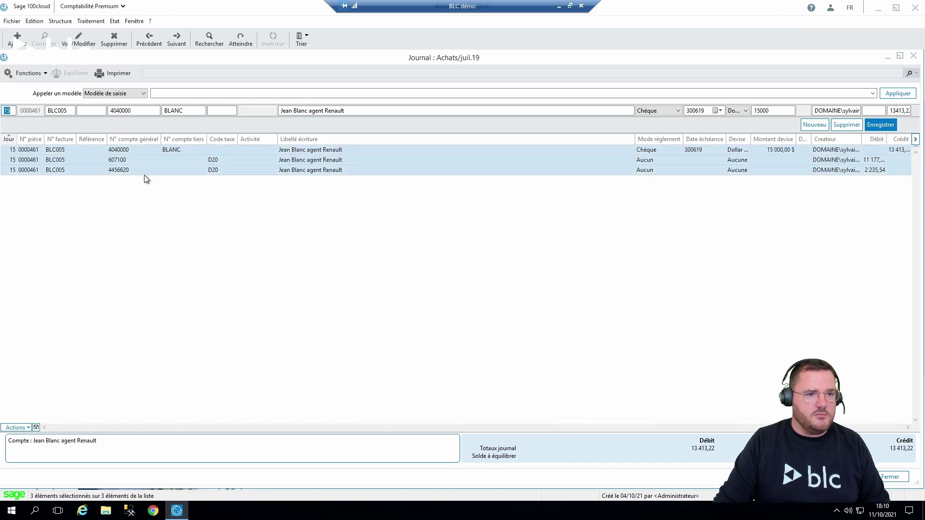
- Create an Achats entry template from the selected lines, titled "Modele de saisie Agent" plus the supplier's name, with Montants variables
right_click(212, 168)
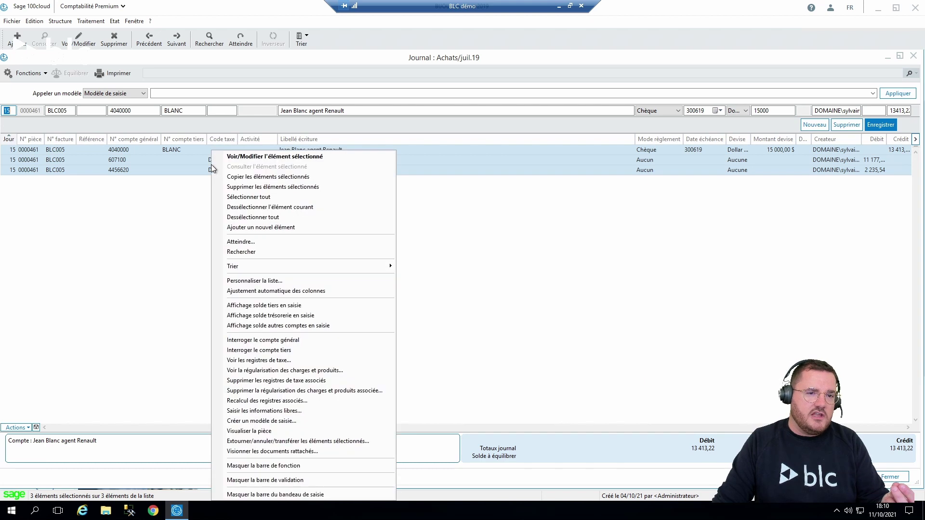
click(268, 422)
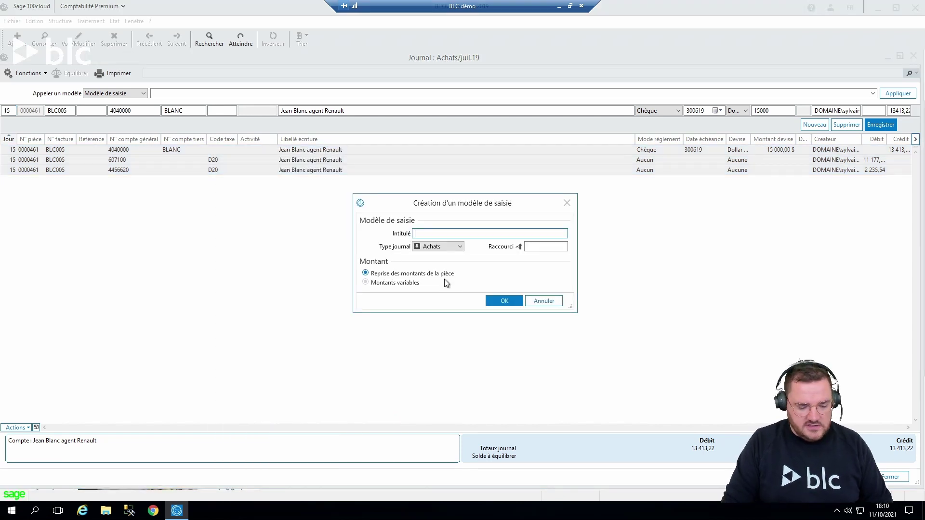
text(Modele )
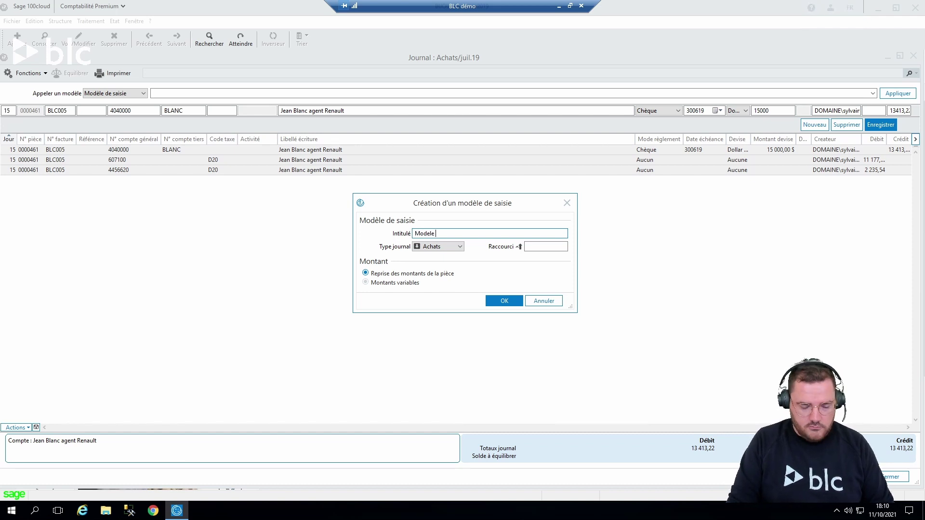
text(de saisie A)
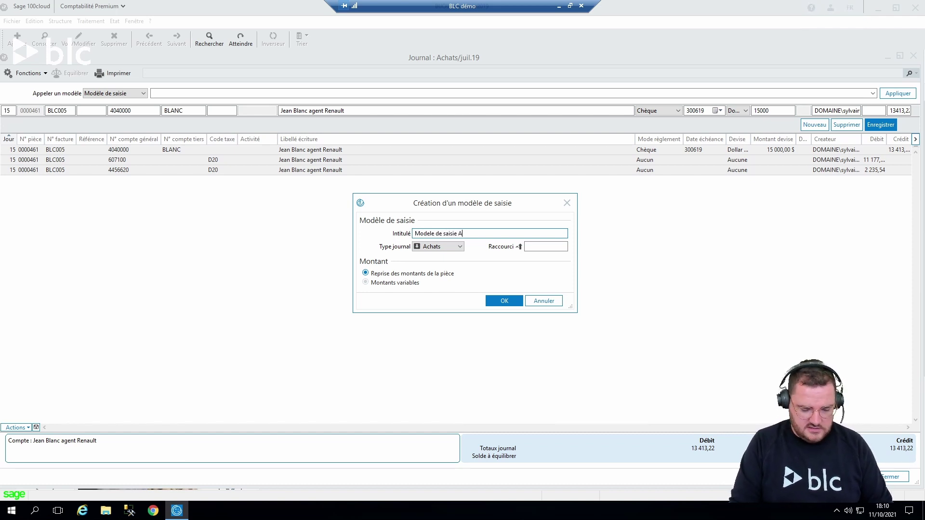
text(gent BLANC)
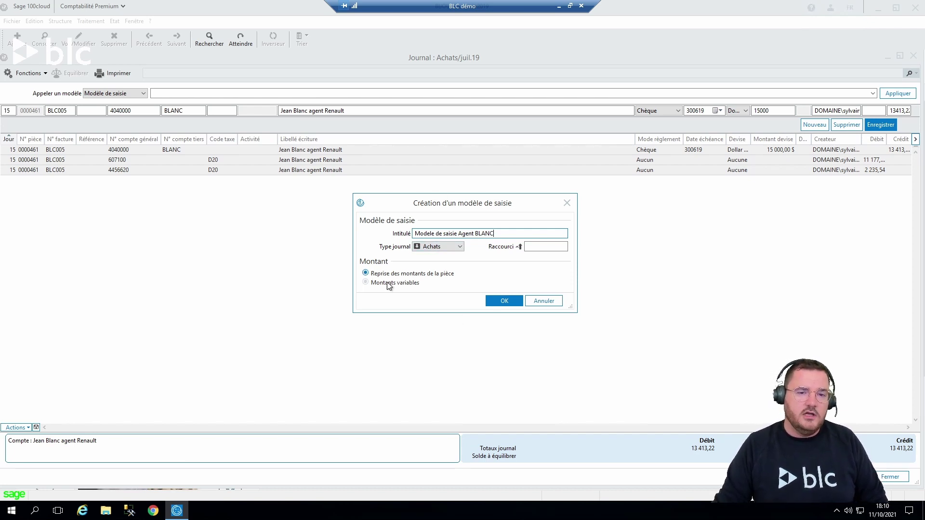
click(365, 283)
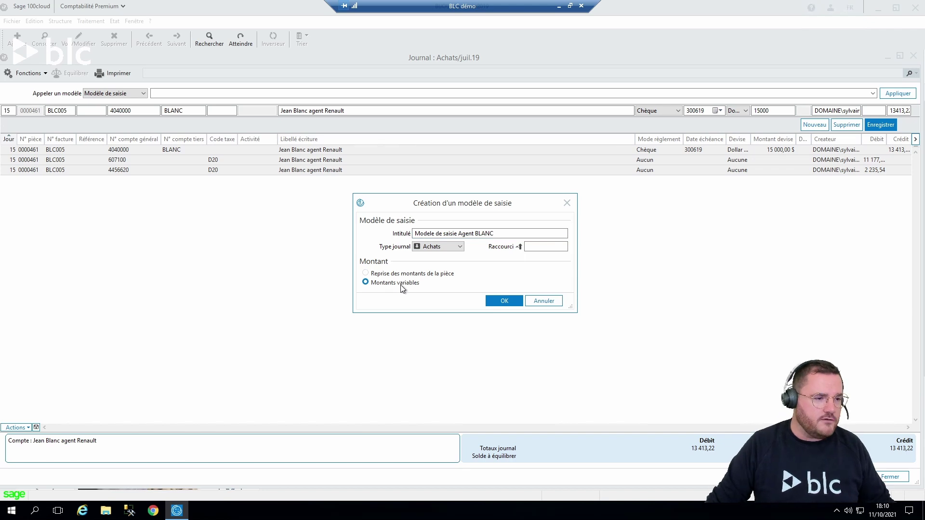
click(503, 301)
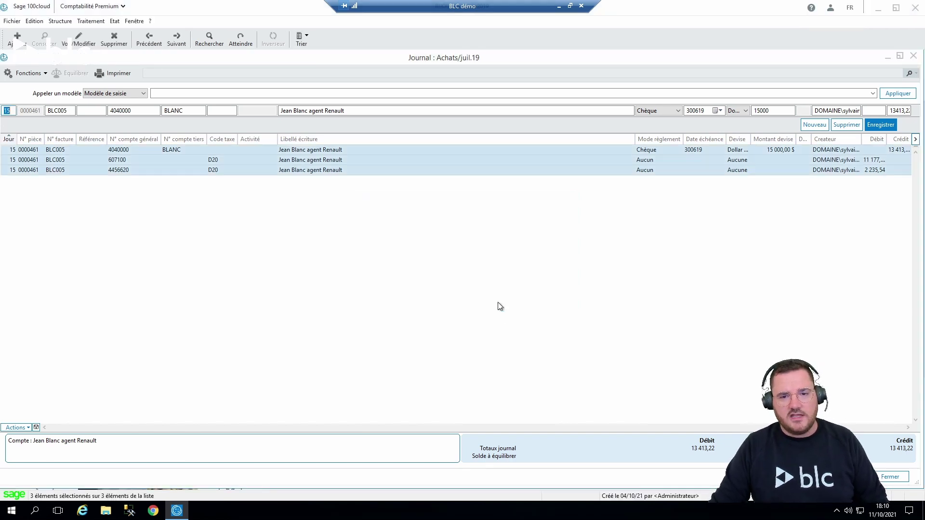
- Open the newly created supplier template from the Modèles de saisie list
click(57, 21)
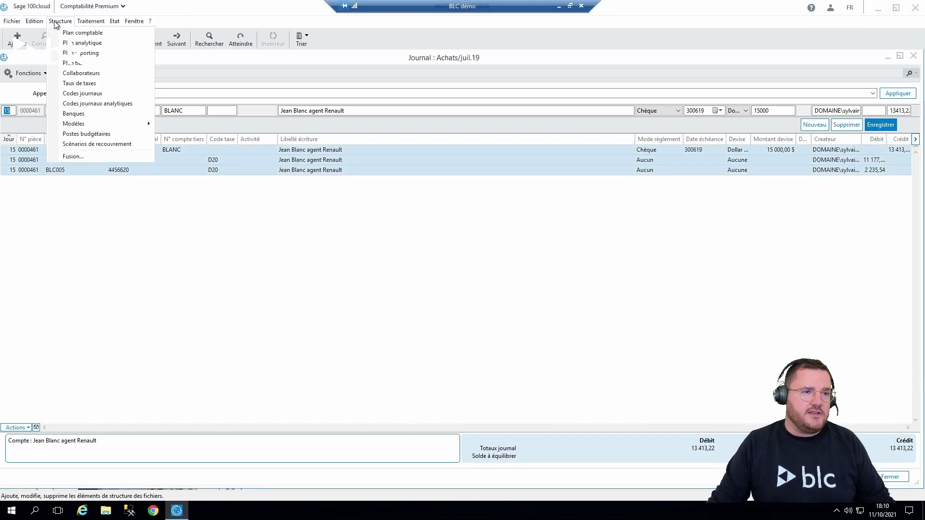
mouse_move(108, 124)
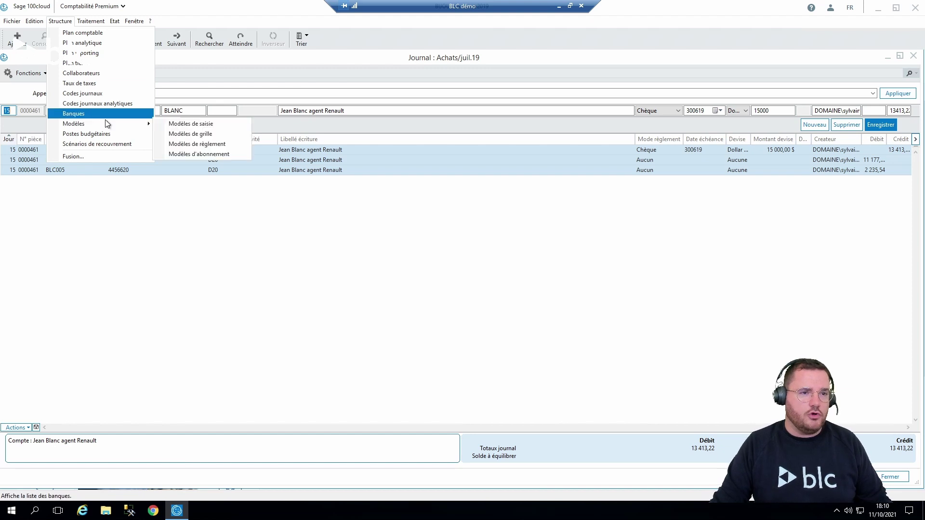
click(178, 126)
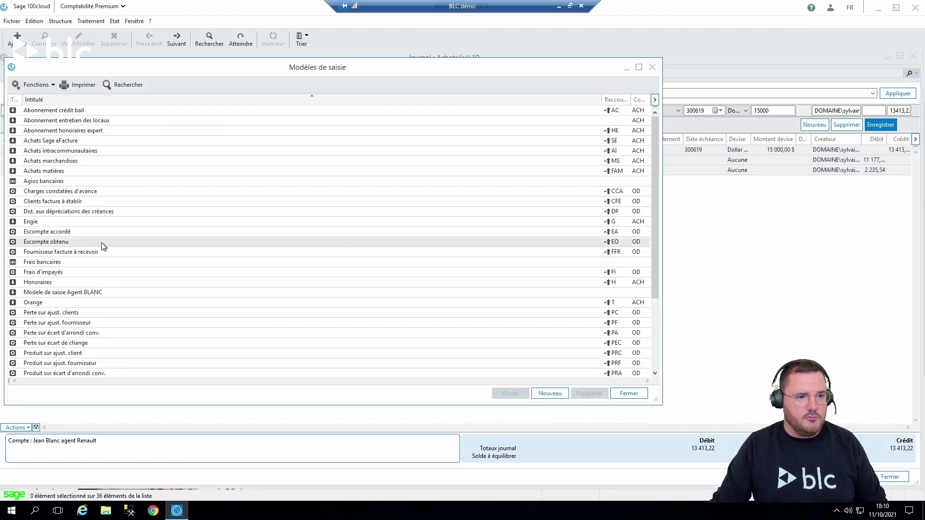
click(82, 292)
double_click(282, 294)
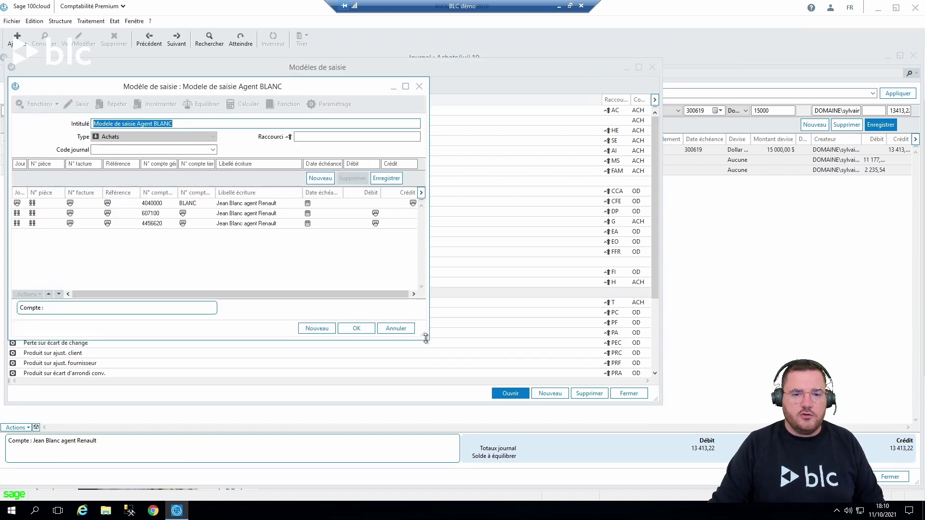
- Move the template list aside and enlarge the supplier template's window to nearly the full workspace
key(Escape)
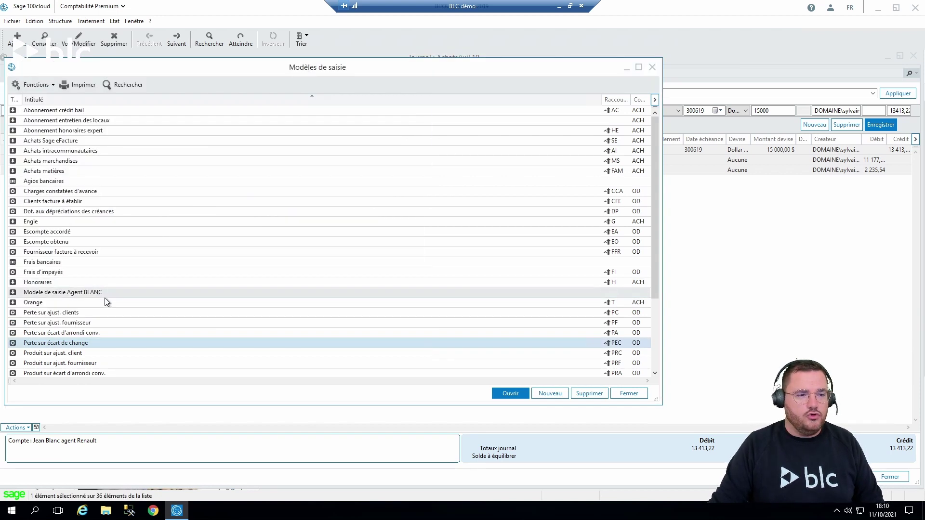
drag(533, 71, 712, 208)
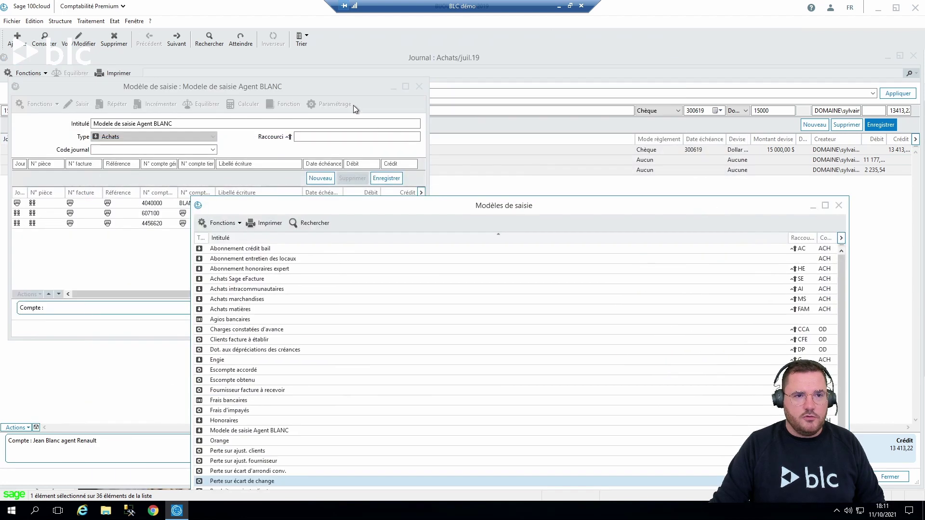
click(353, 105)
drag(424, 338, 918, 487)
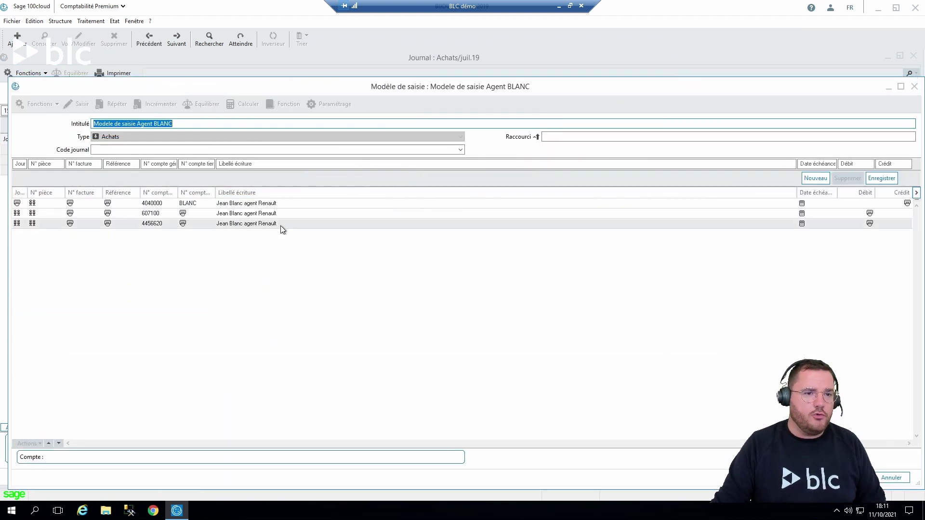
- Assign analytical section 9302DIV at 100% to the template's 607100 line, under the Produits et services plan
click(151, 215)
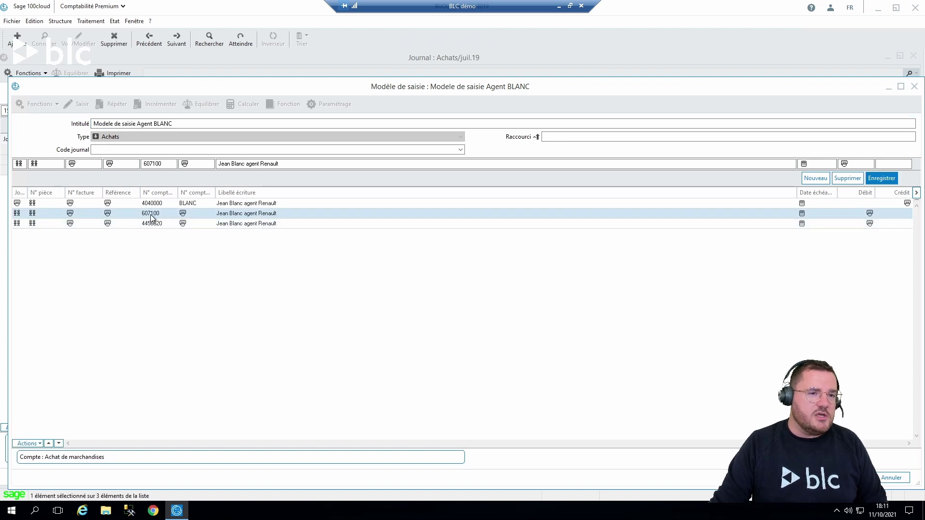
click(38, 444)
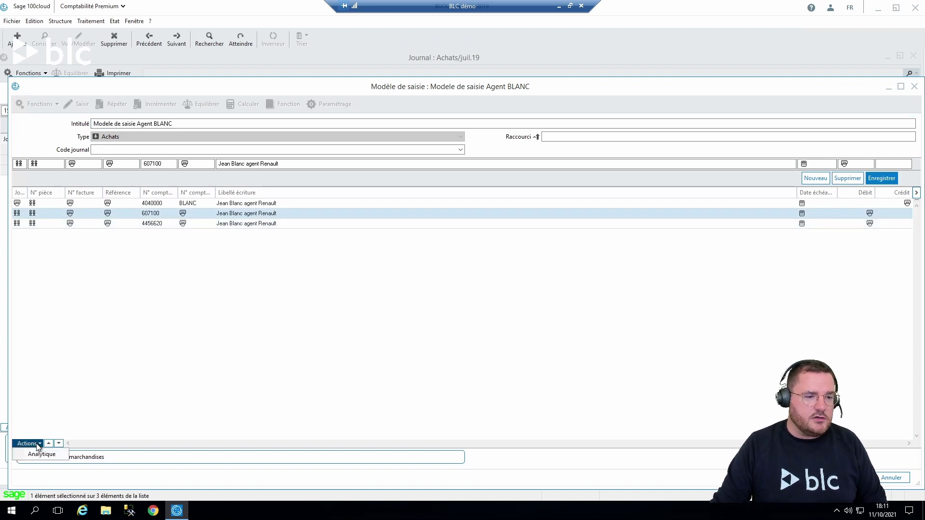
click(31, 455)
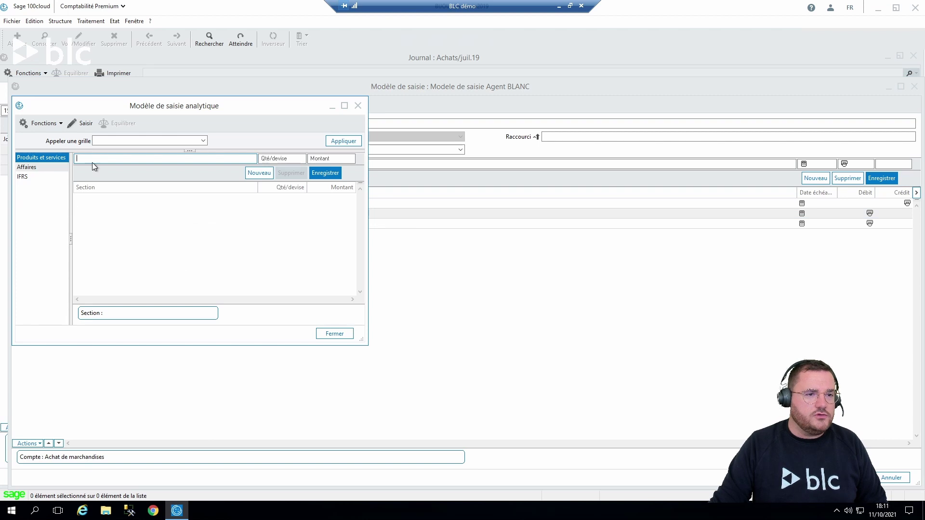
double_click(100, 161)
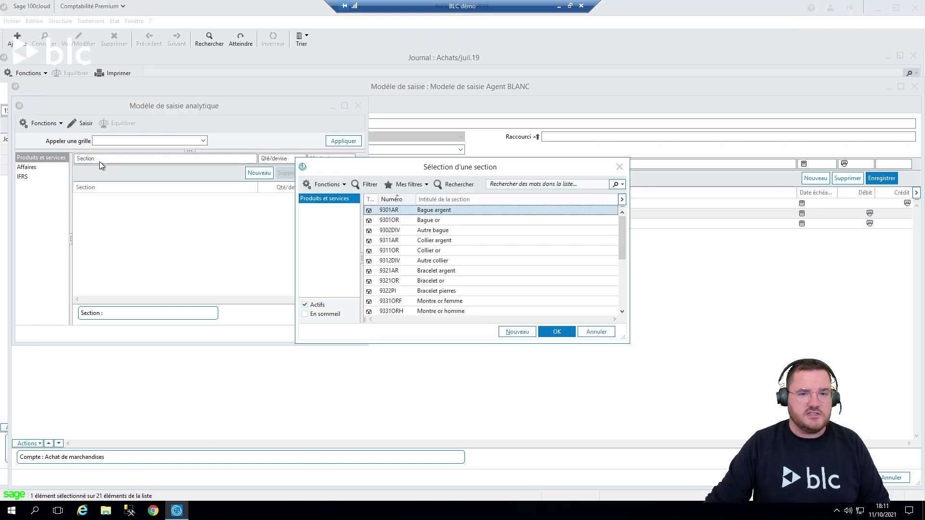
double_click(424, 231)
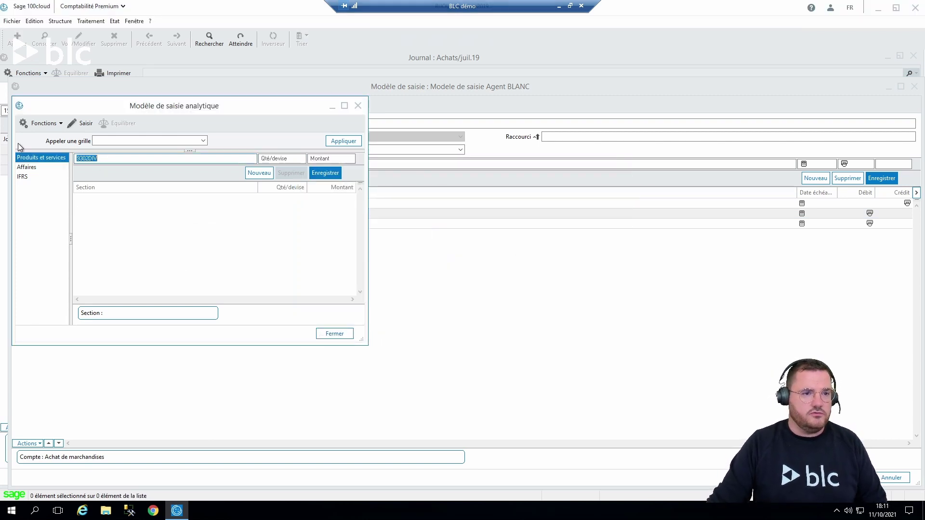
key(Tab)
key(Tab)
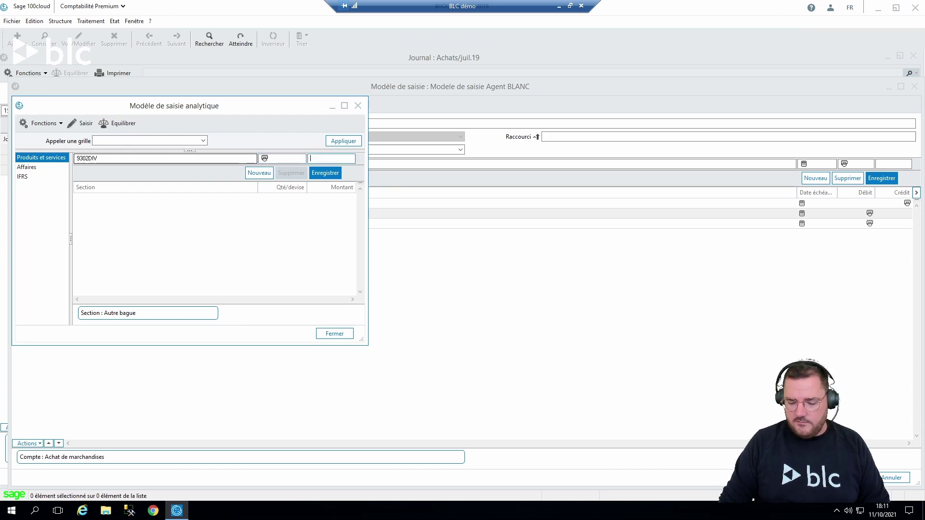
key(Return)
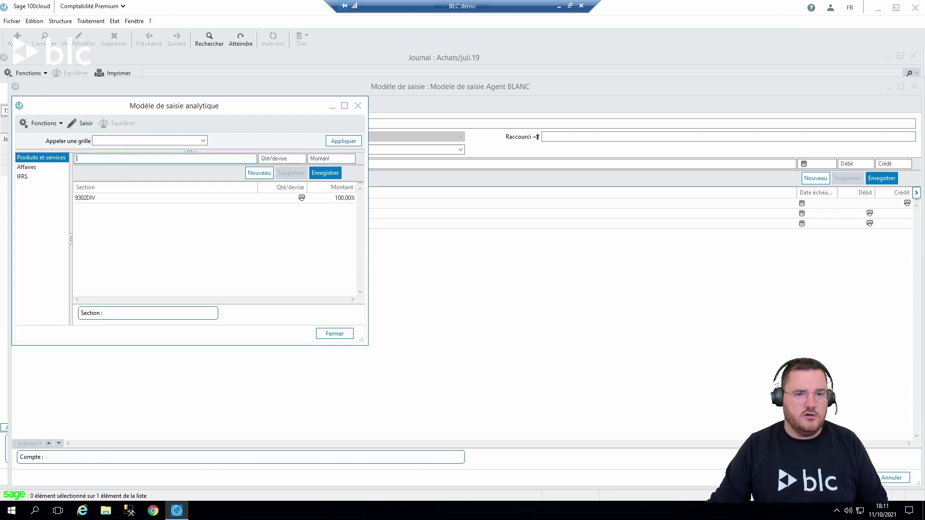
click(338, 336)
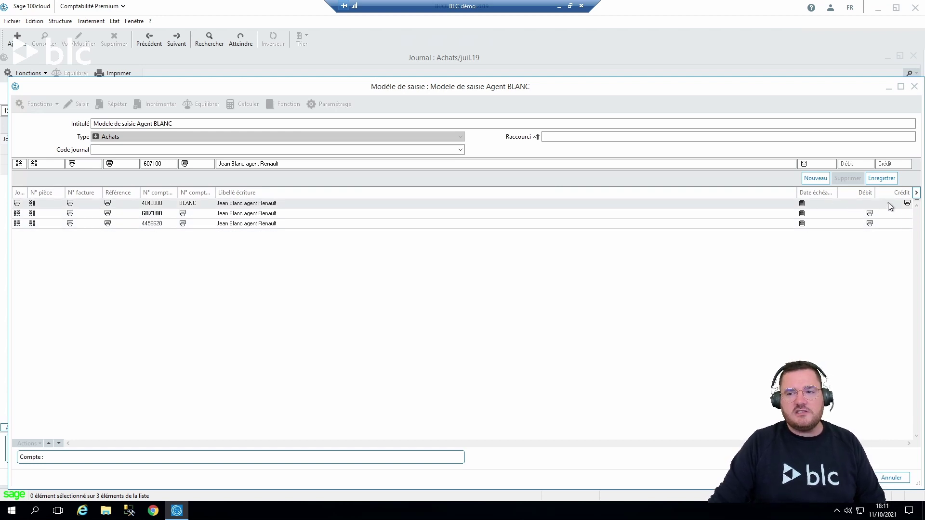
- Replace the 607100 line's Débit with the formula =Montant(1)/1.2 using the Montant function, and save the line
click(870, 214)
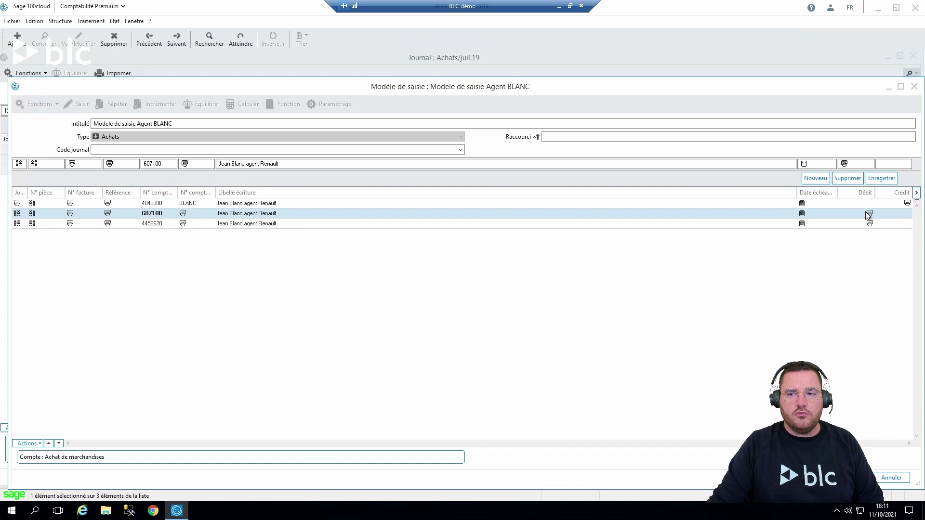
click(861, 166)
key(Delete)
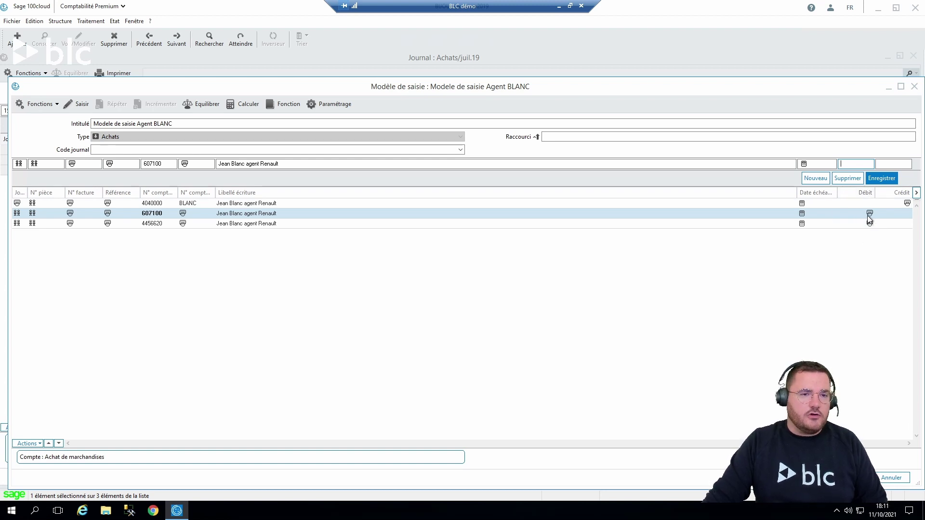
click(284, 104)
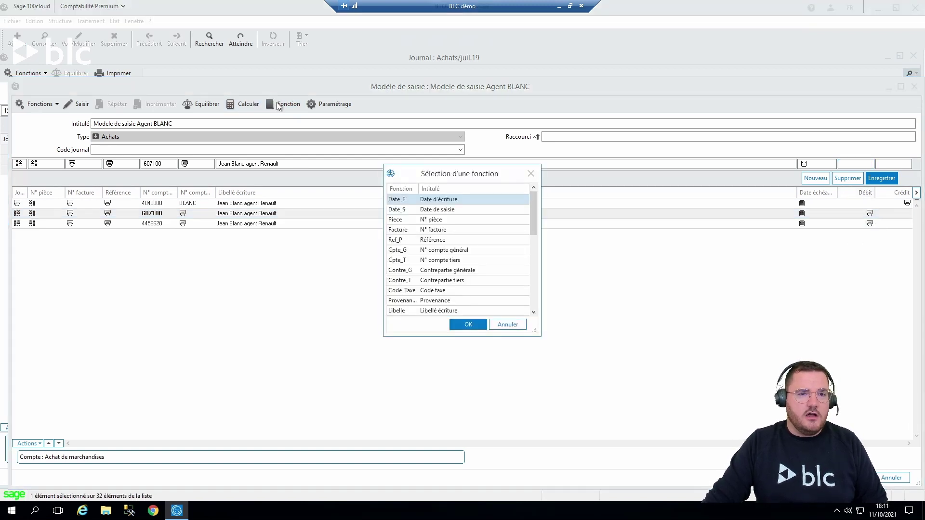
scroll(413, 202, down, 8)
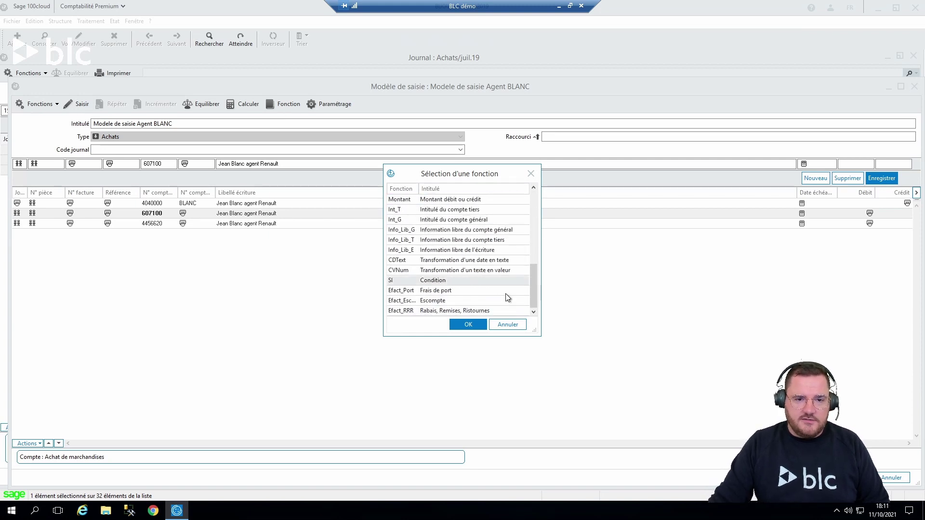
drag(532, 285, 532, 281)
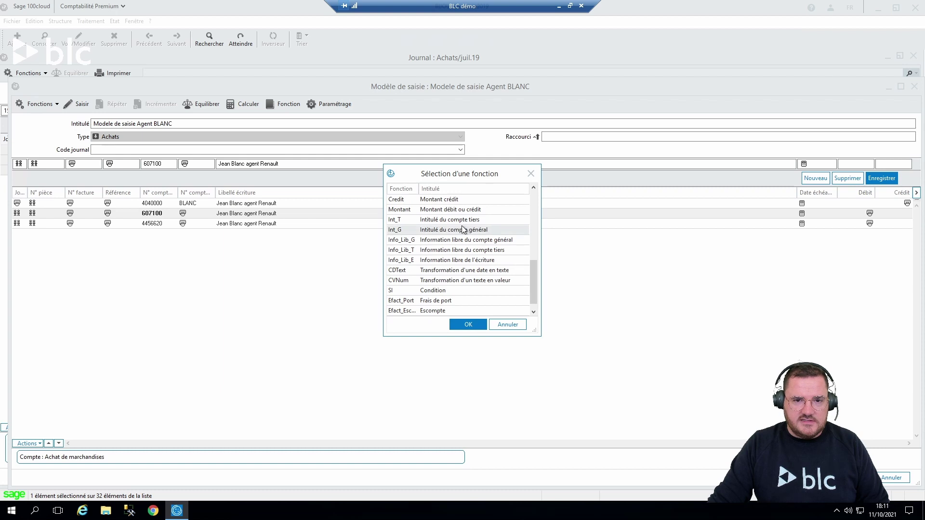
double_click(463, 209)
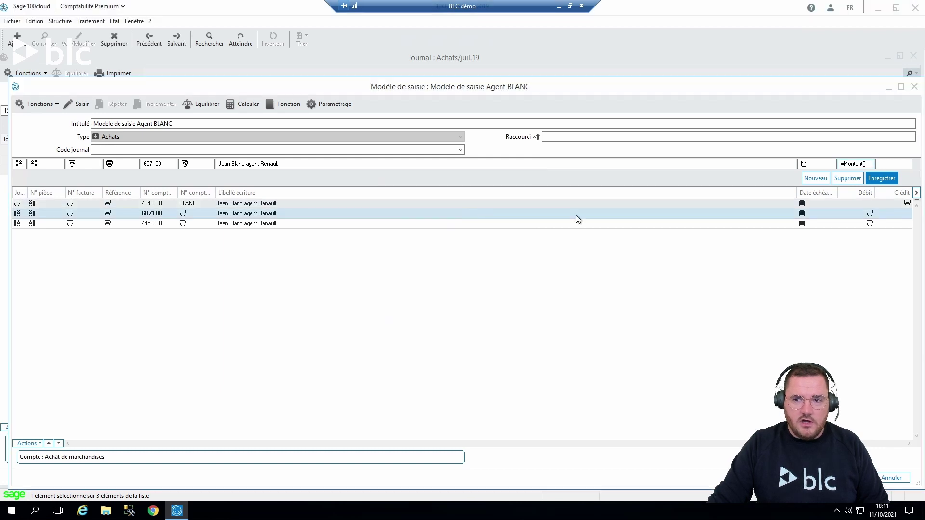
click(866, 164)
text(1)
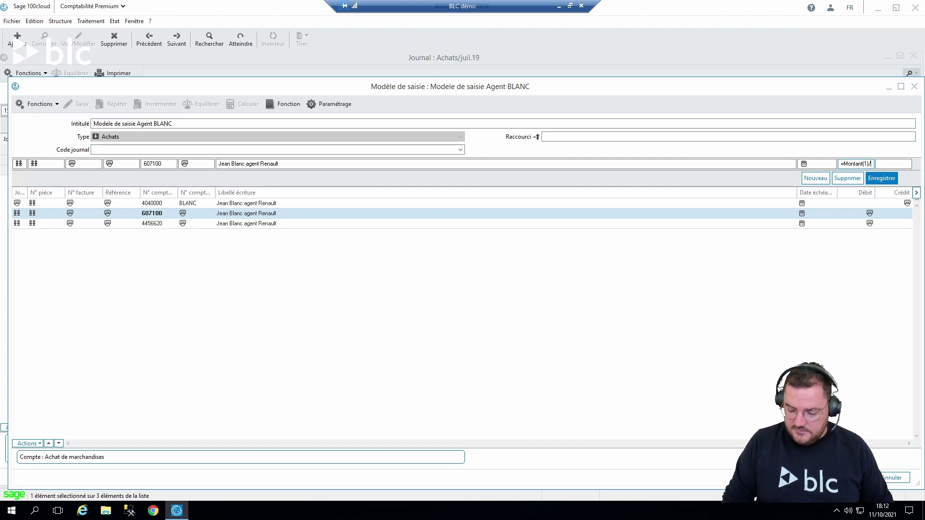
text(1.2)
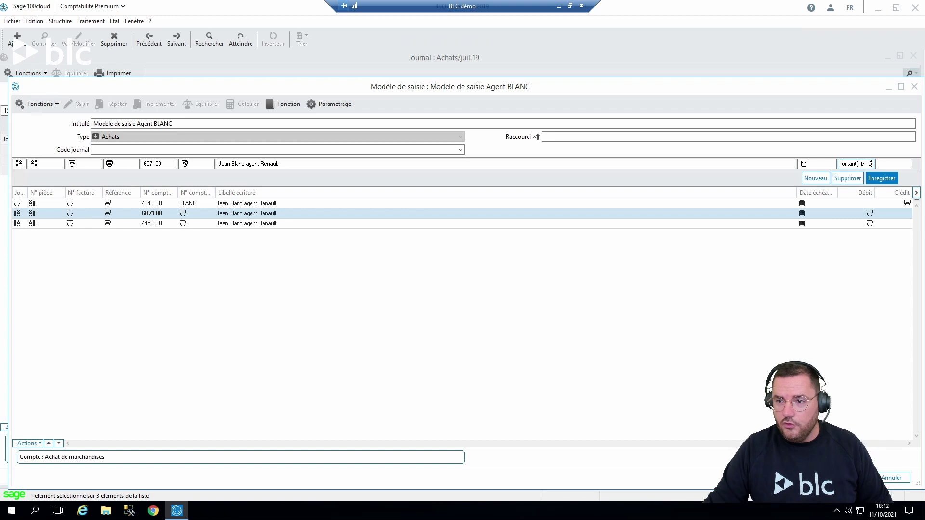
click(881, 179)
- Set the Débit of the 4456620 VAT line to Equilibrer, save it and close the template
click(846, 224)
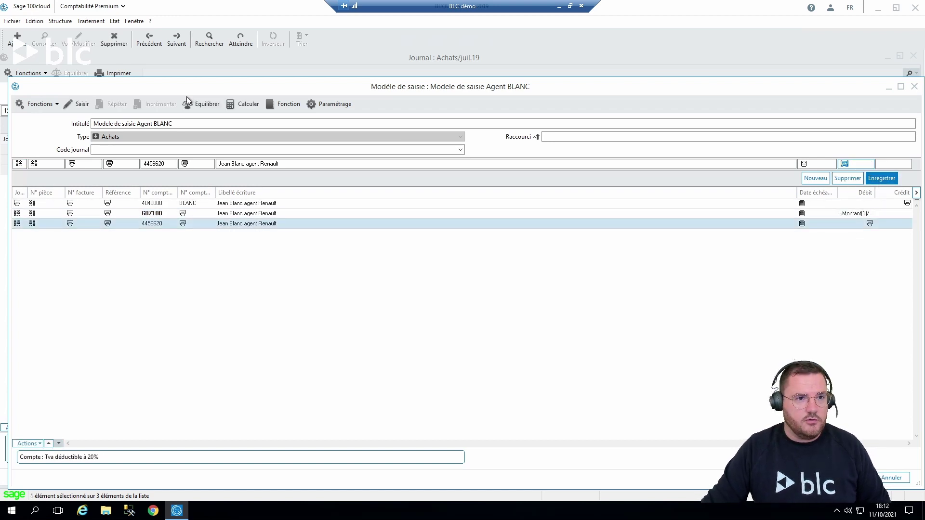
click(635, 320)
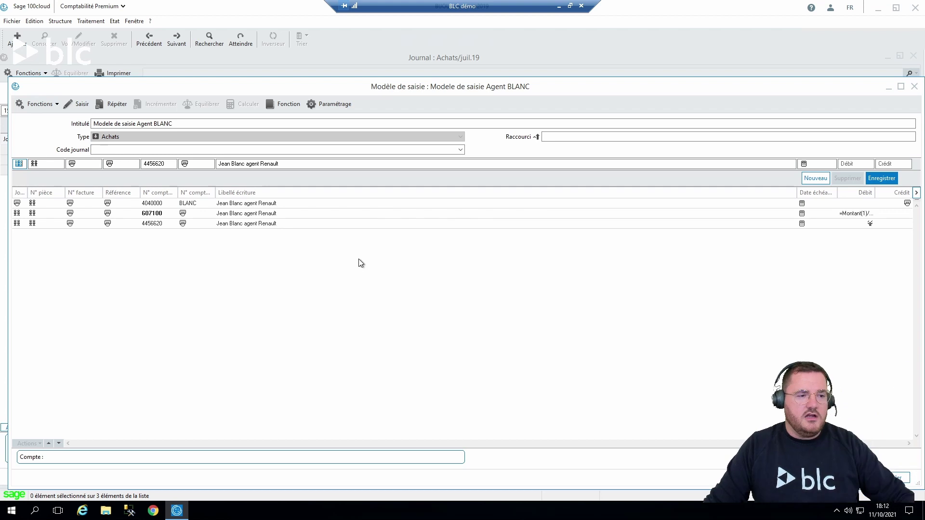
click(913, 87)
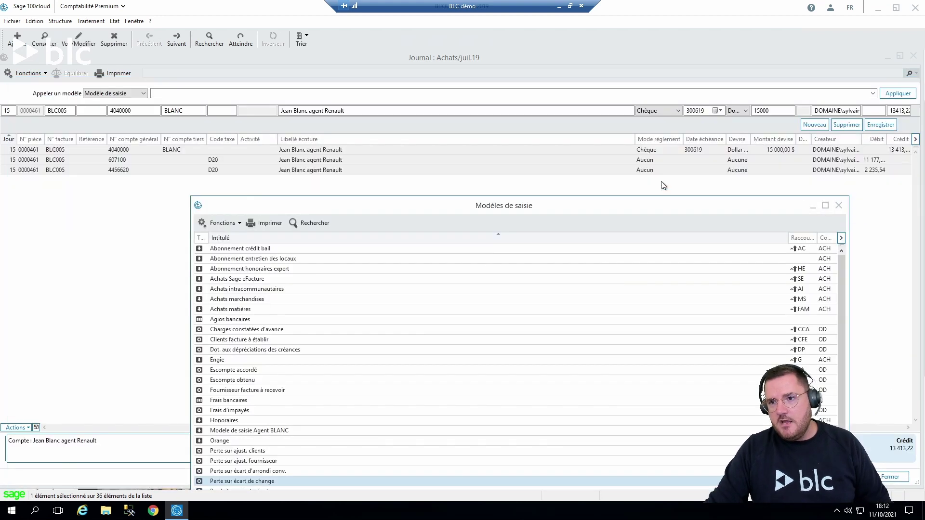
- Close the Modèles de saisie list, the Achats journal for juil. 19 and the journal selection window
click(838, 206)
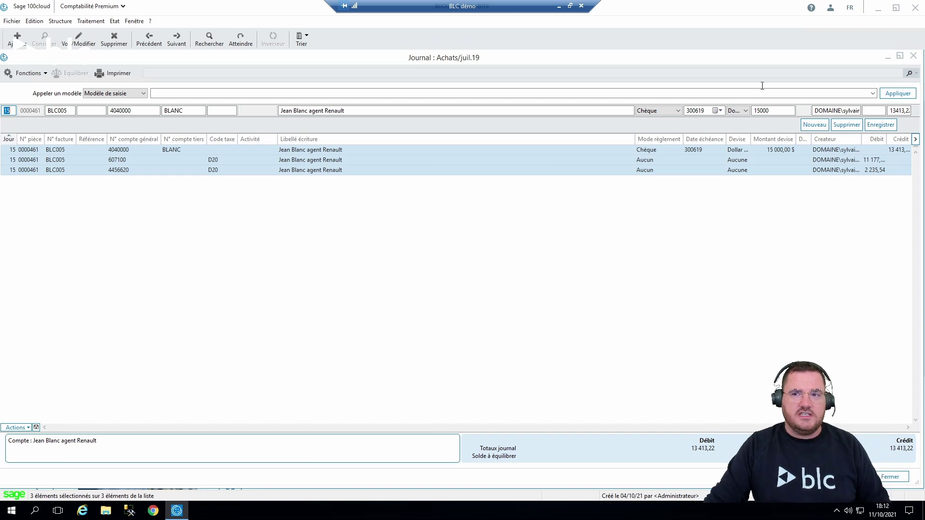
click(891, 56)
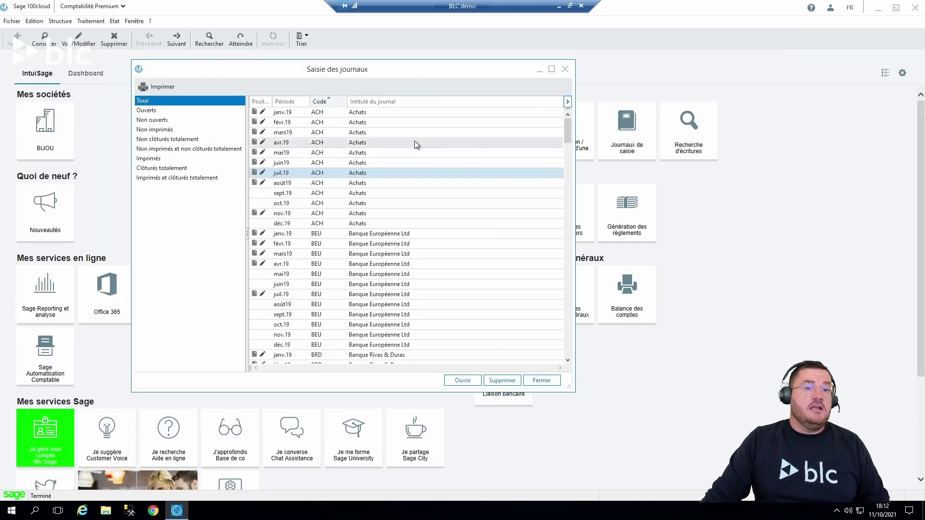
click(566, 69)
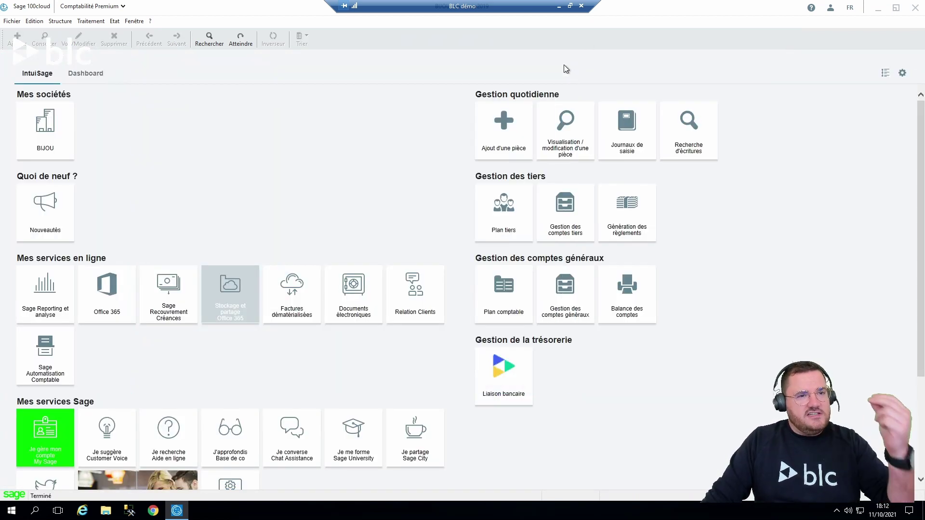
- Open the Achats journal for sept. 19 from Journaux de saisie and enlarge it to full size
click(92, 21)
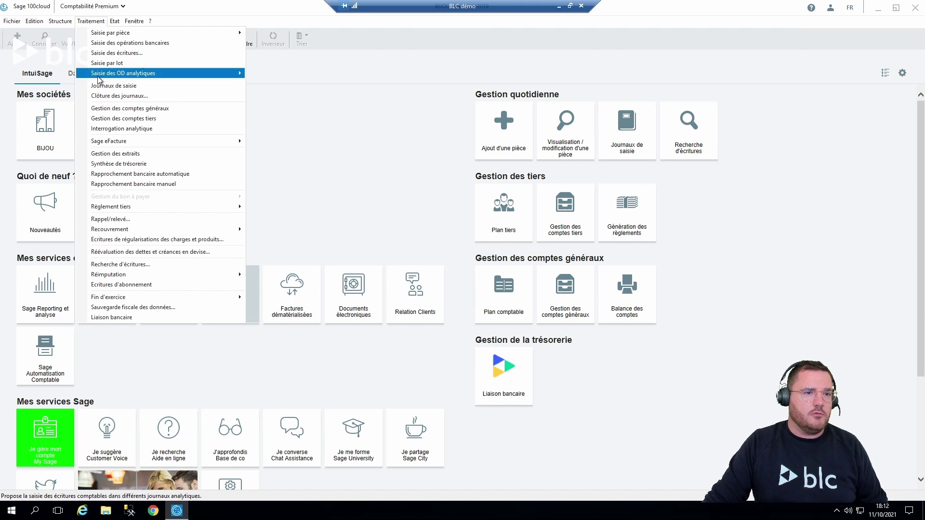
click(116, 85)
double_click(337, 194)
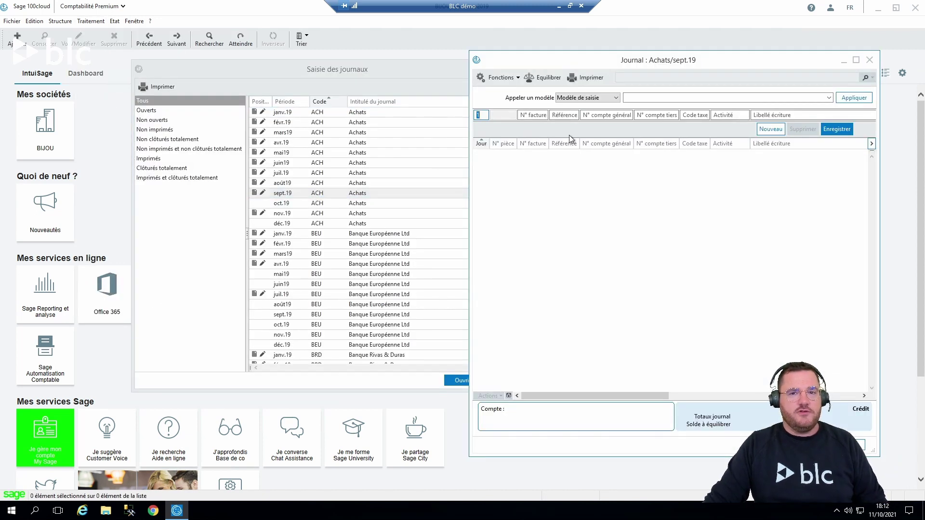
double_click(639, 61)
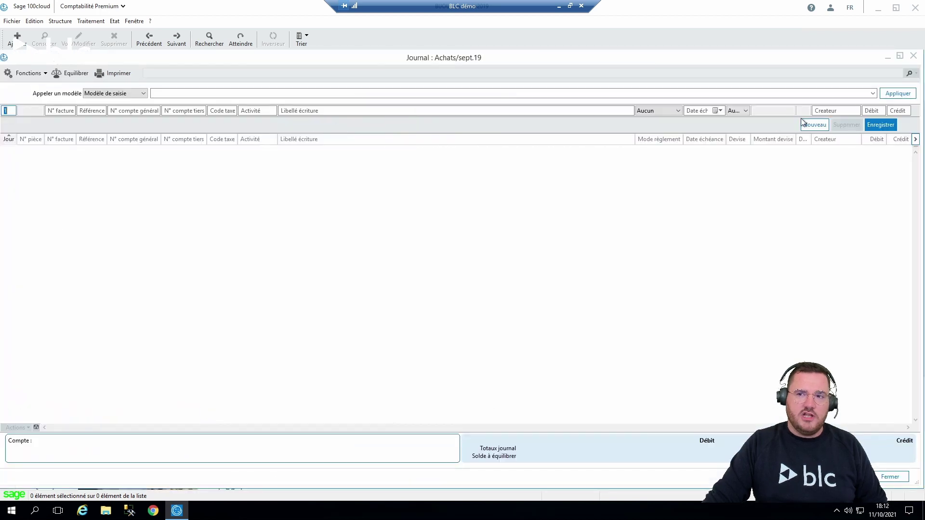
- Apply the supplier's Agent entry template to the Achats journal for sept. 19
click(873, 93)
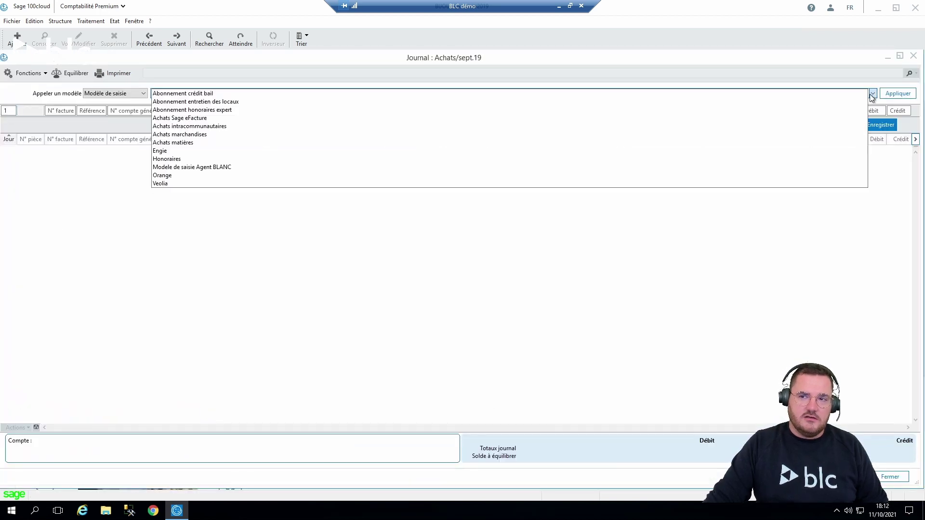
click(237, 168)
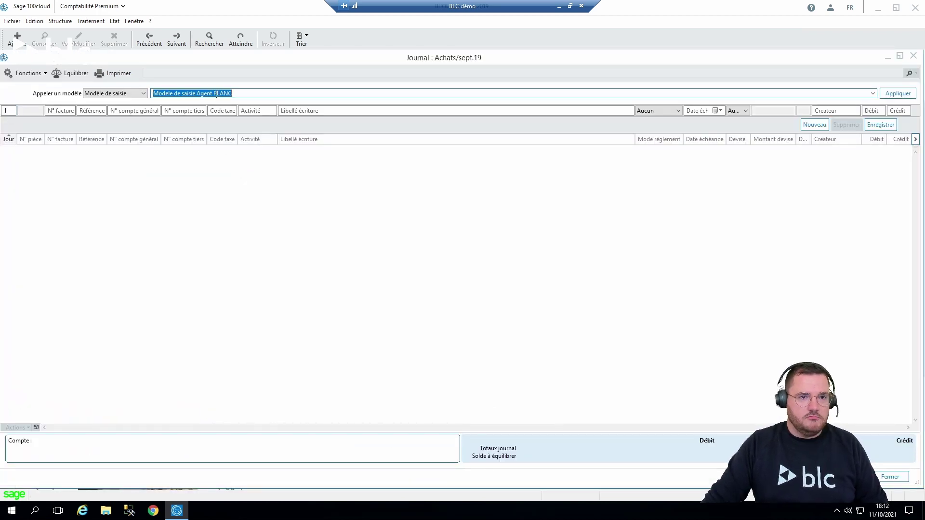
key(Return)
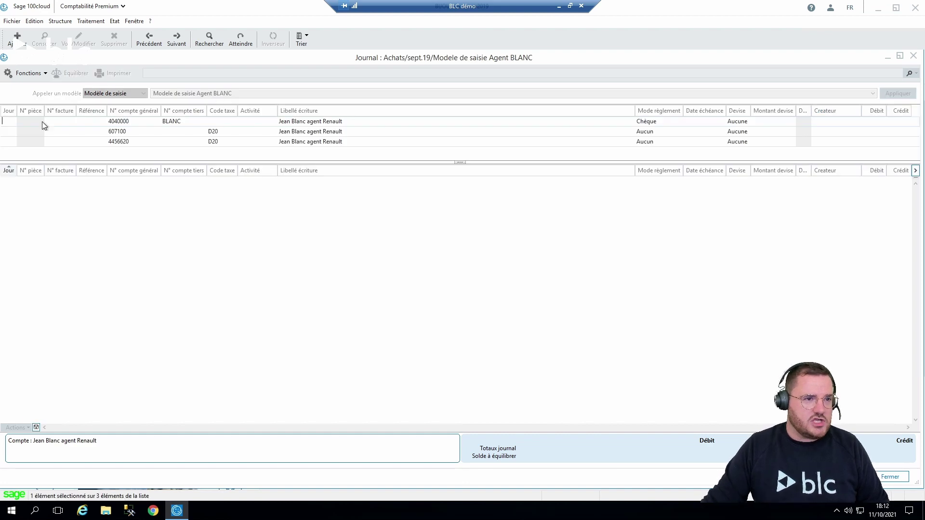
- Complete the template entry with day 15, invoice number 30 on every line and a supplier credit of 1200, and record it
text(15)
key(Tab)
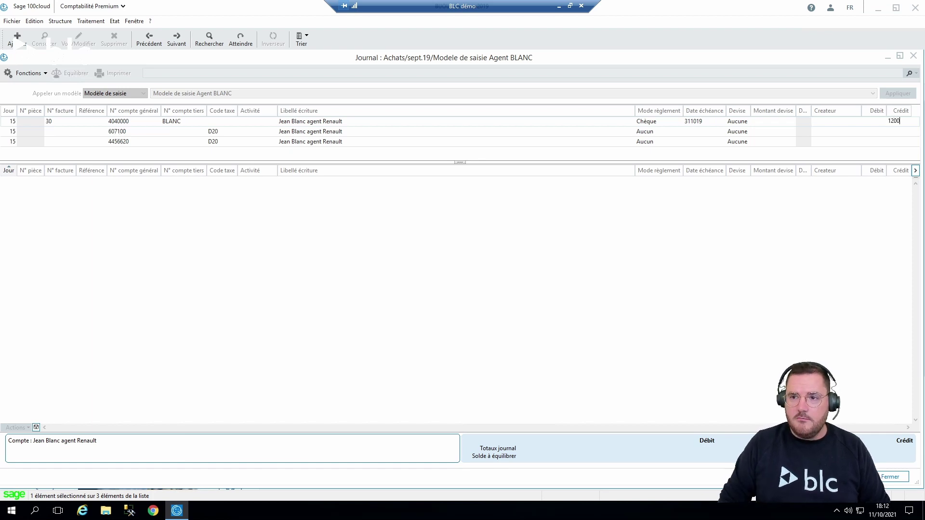
key(Return)
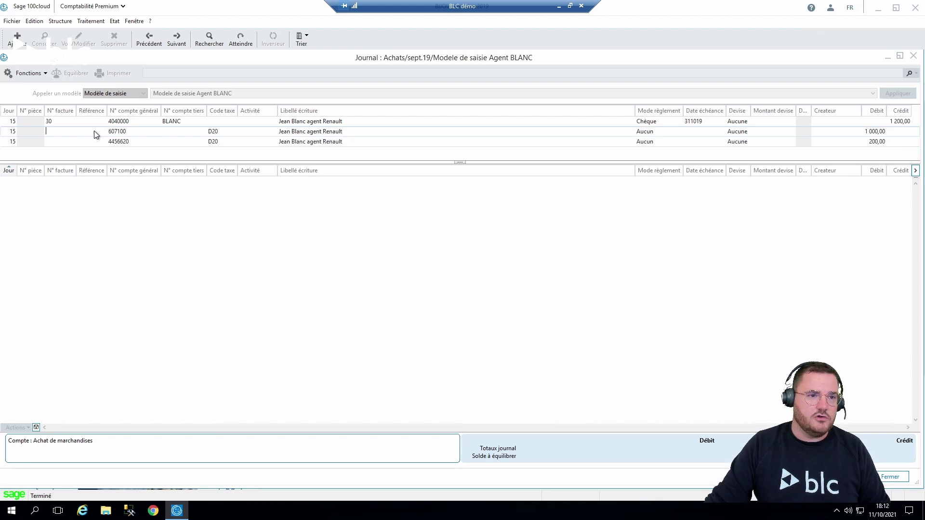
text(30)
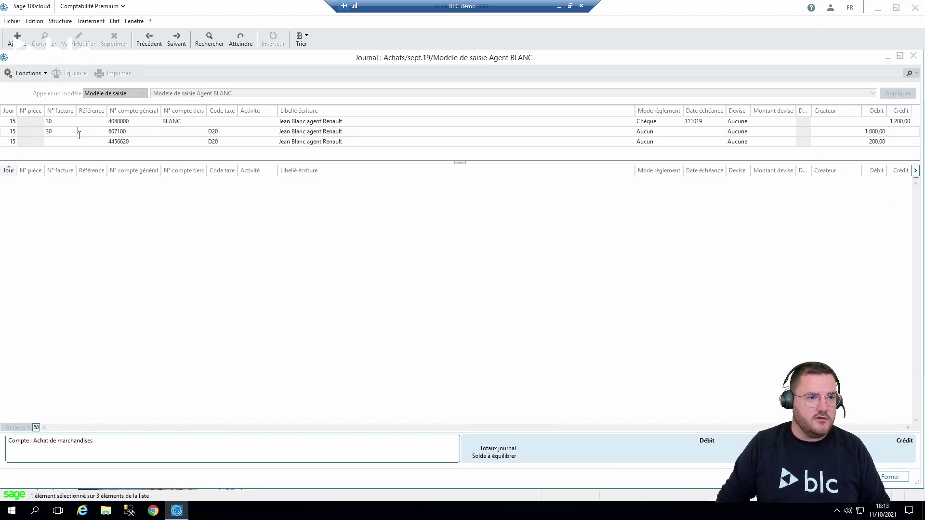
key(Return)
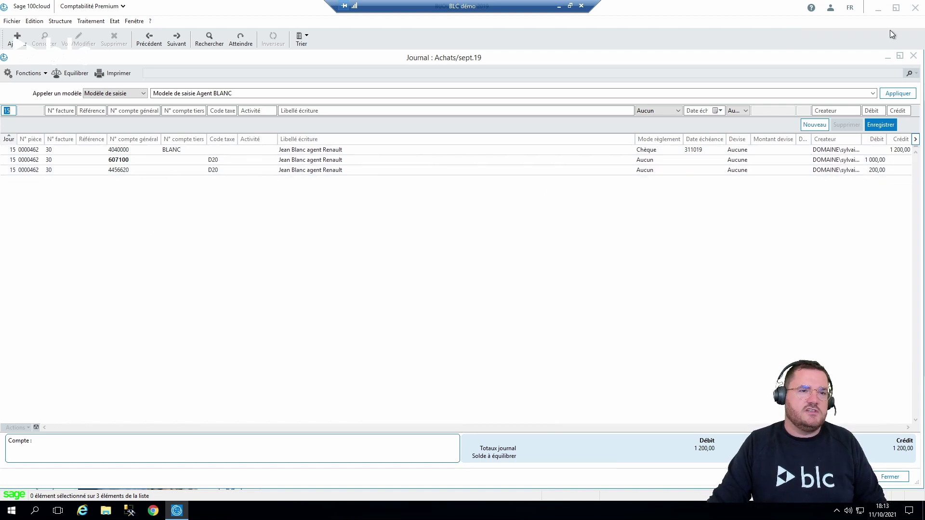
- Close the sept. 19 journal and the journal selection window, and open the Plan tiers list
click(913, 56)
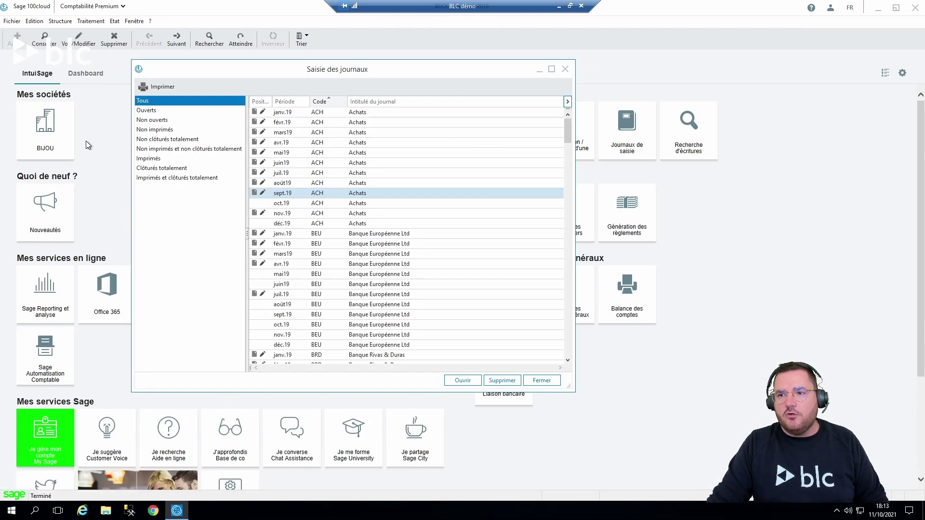
click(565, 69)
click(59, 21)
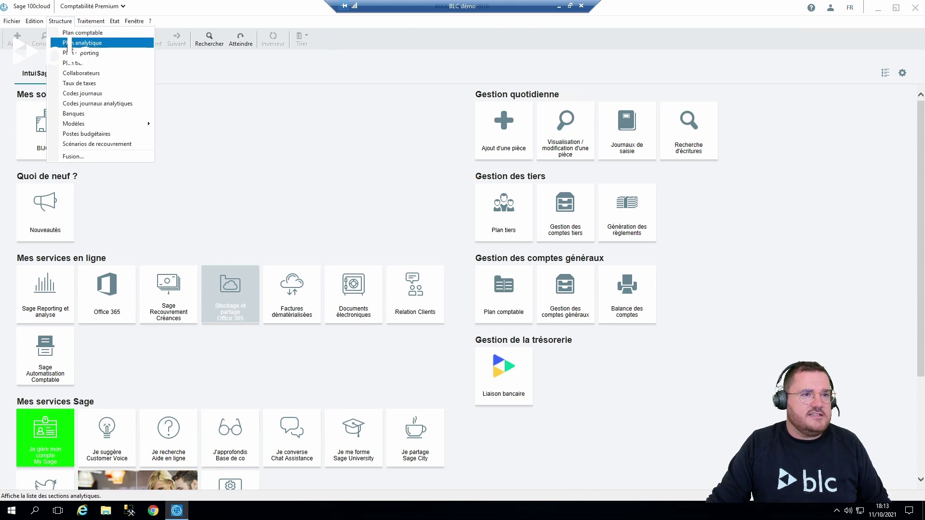
click(63, 61)
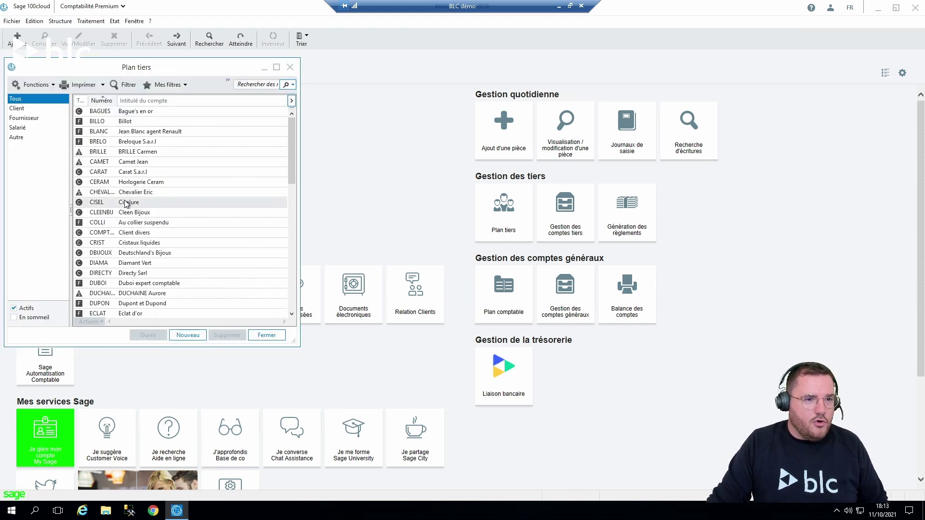
- Assign the Agent entry template as Modèle de saisie on the Renault agent's supplier record, validate it and close the Plan tiers
click(27, 117)
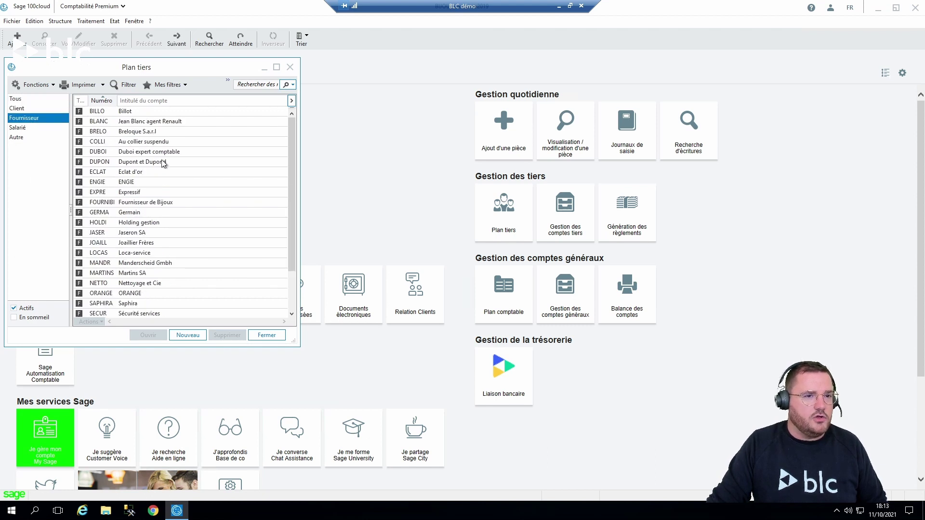
double_click(131, 123)
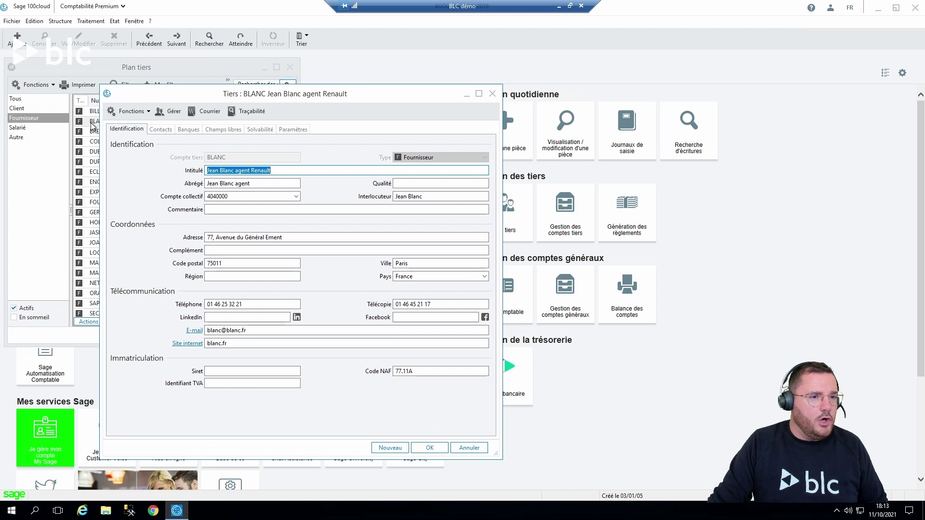
click(293, 129)
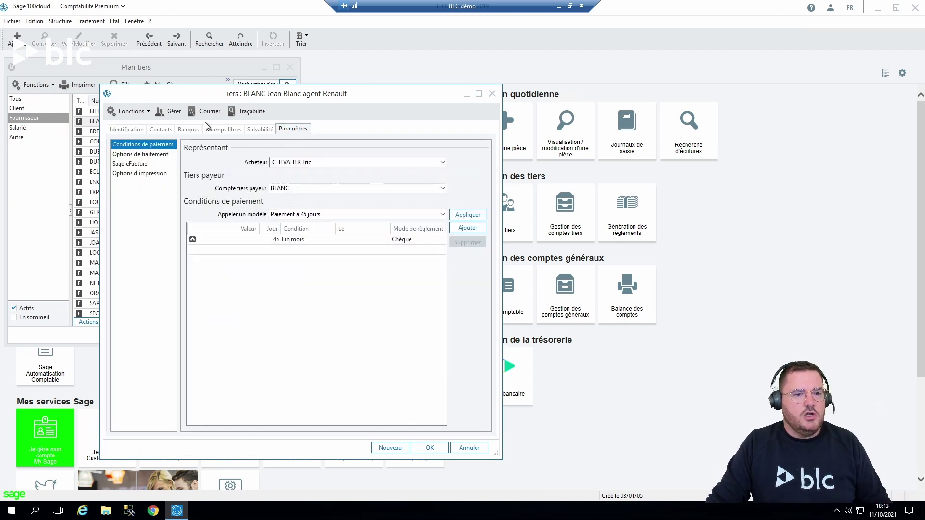
click(138, 155)
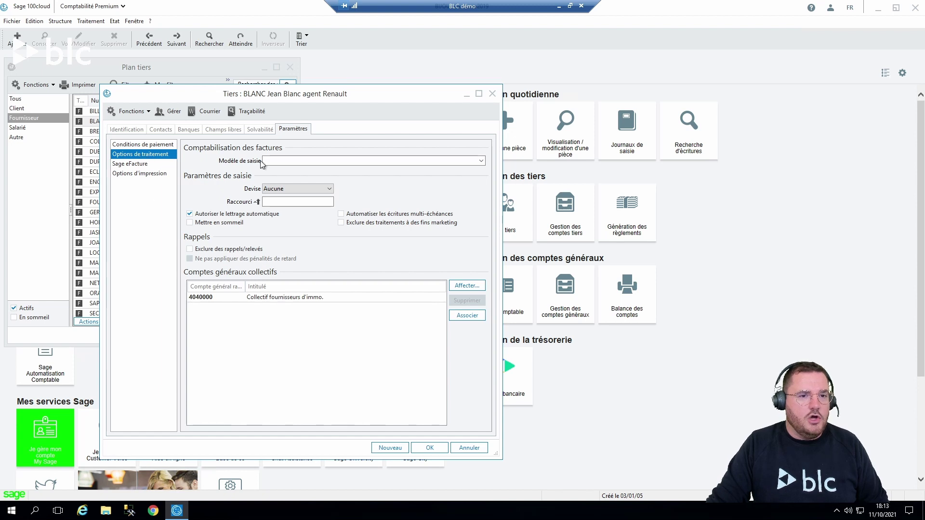
click(481, 162)
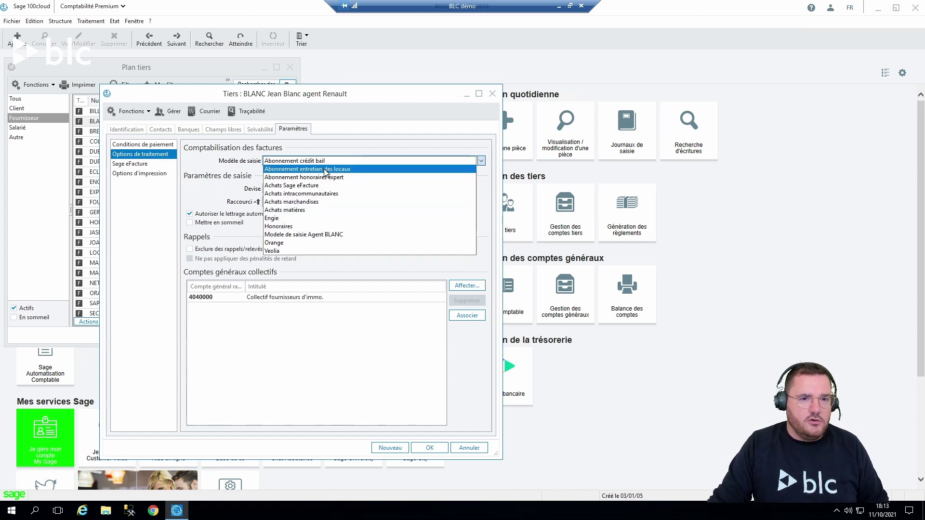
click(281, 237)
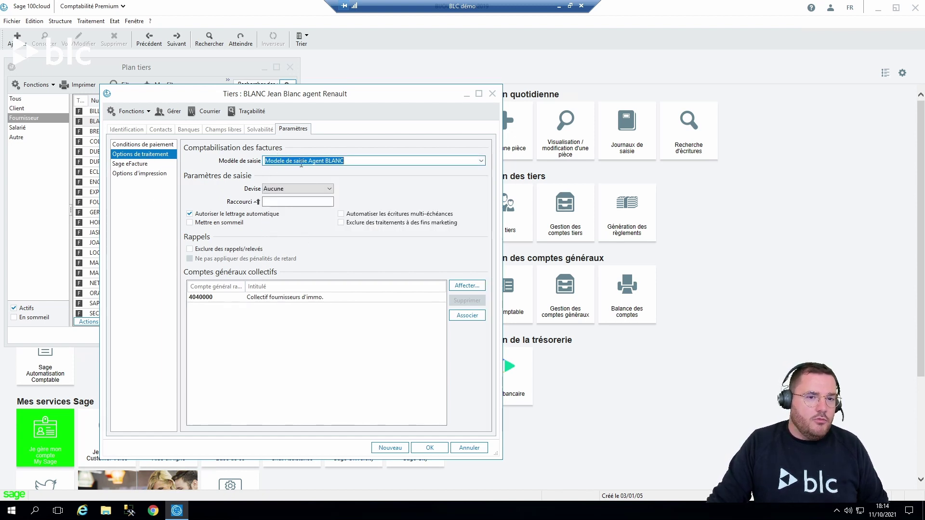
click(429, 448)
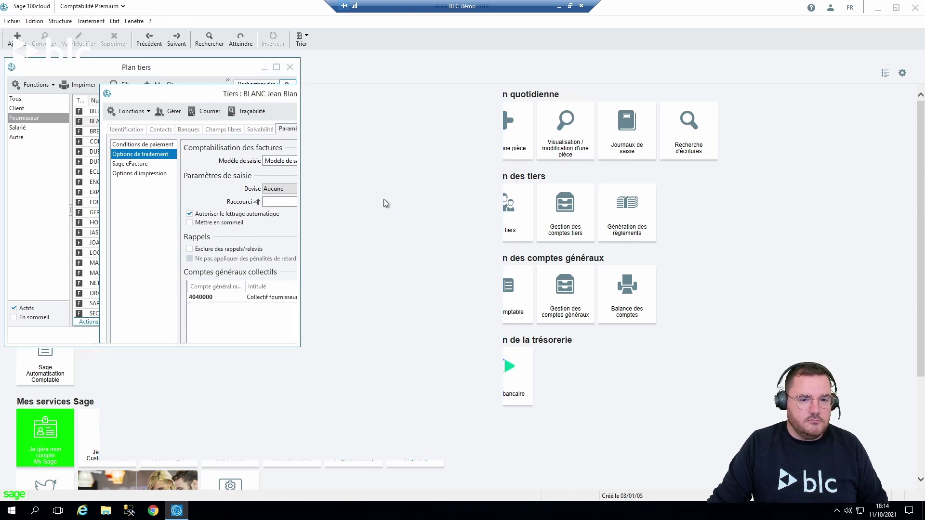
click(290, 68)
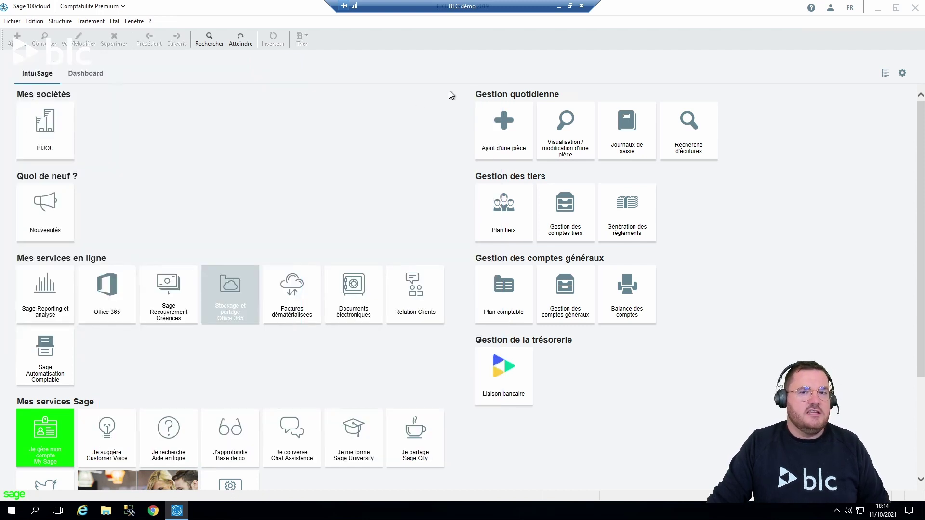
- Open the Achats journal for oct. 19 from Journaux de saisie
click(93, 23)
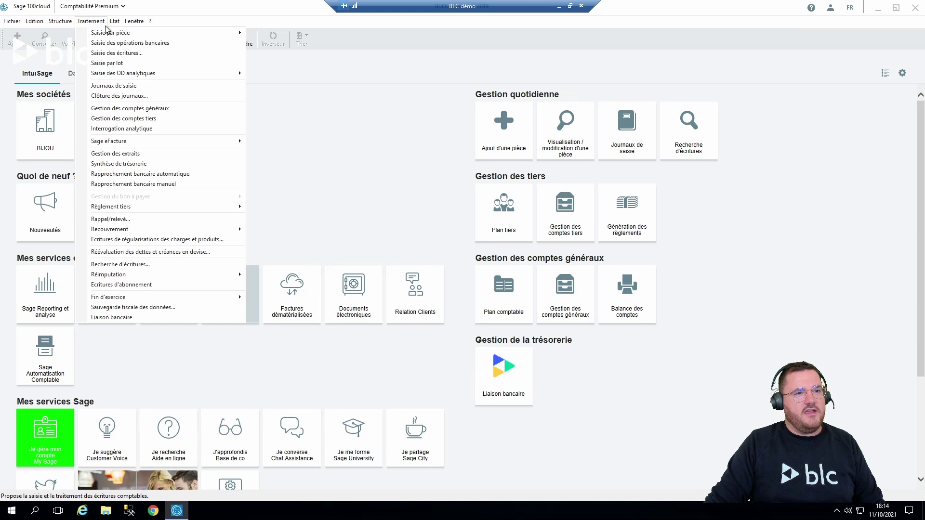
click(125, 87)
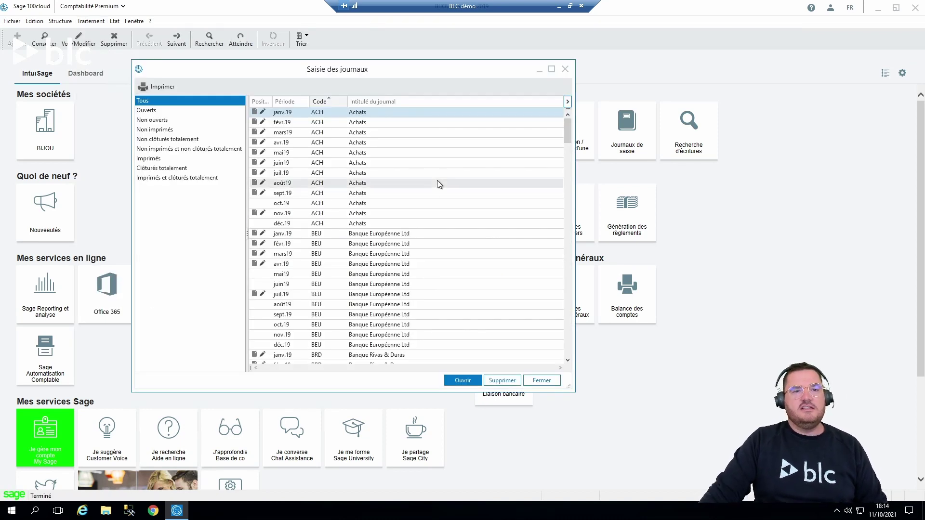
click(396, 203)
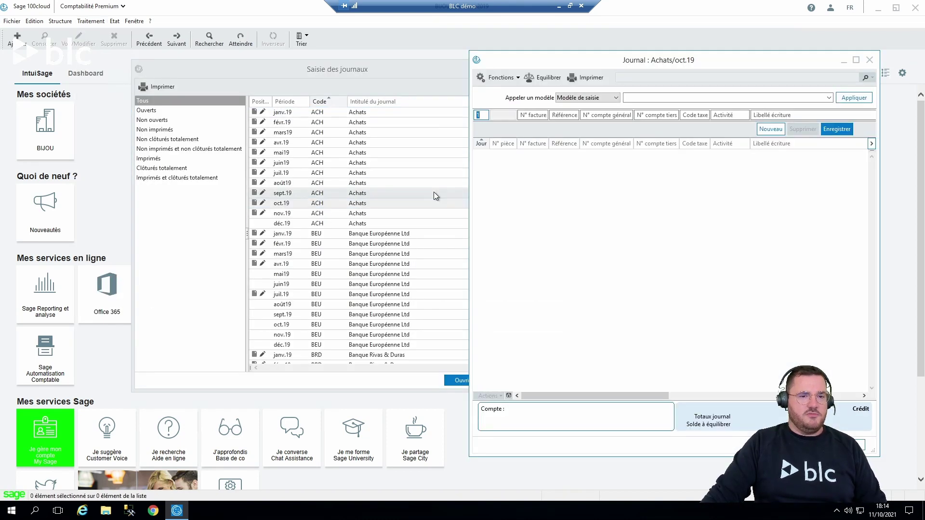
- Set the template call to Compte tiers, enlarge the journal and call the template with the Renault agent's supplier account code
click(615, 98)
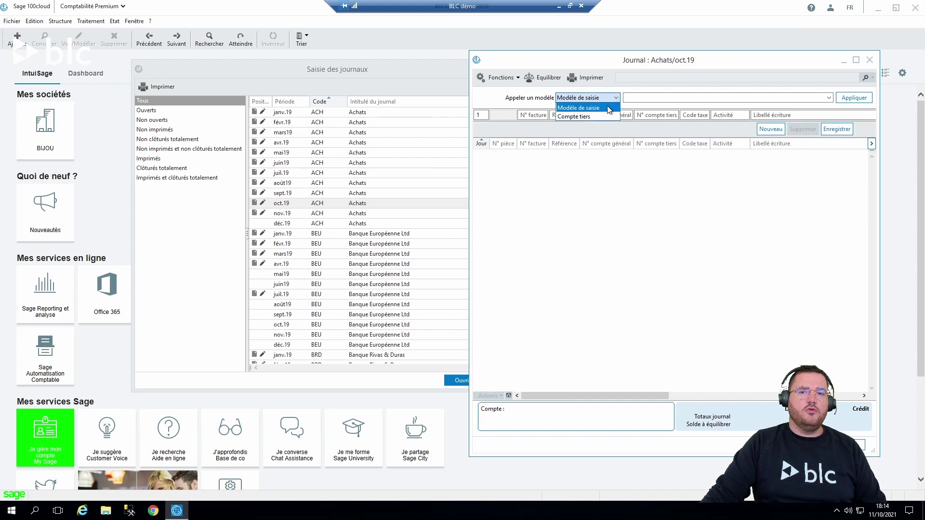
click(581, 112)
double_click(699, 56)
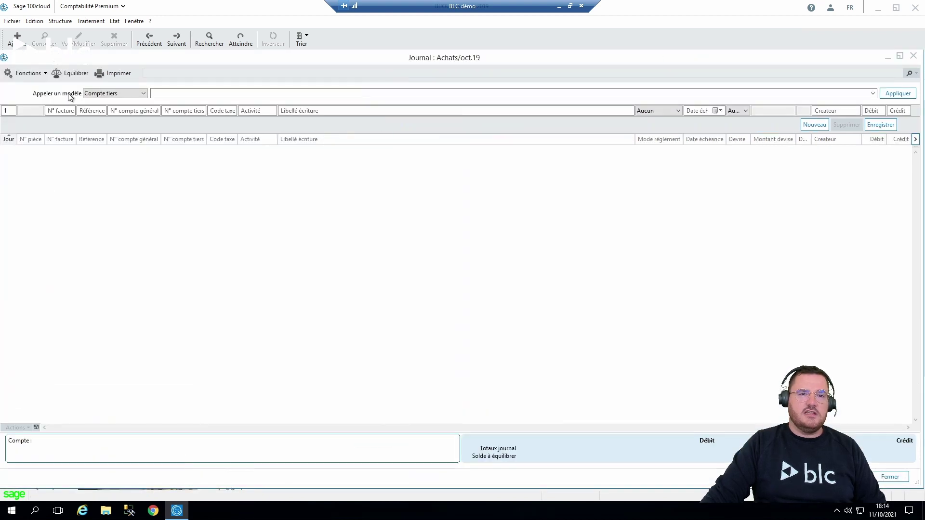
click(189, 94)
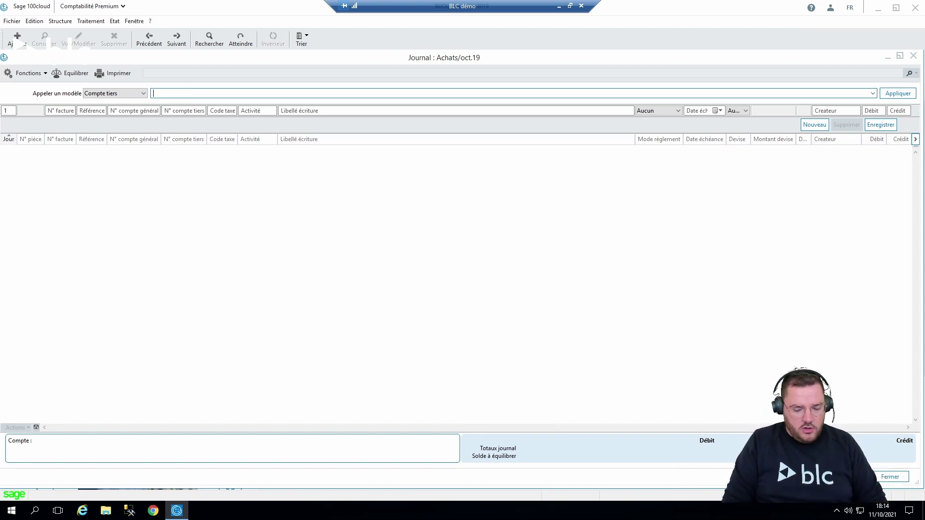
text(BLANC)
key(Return)
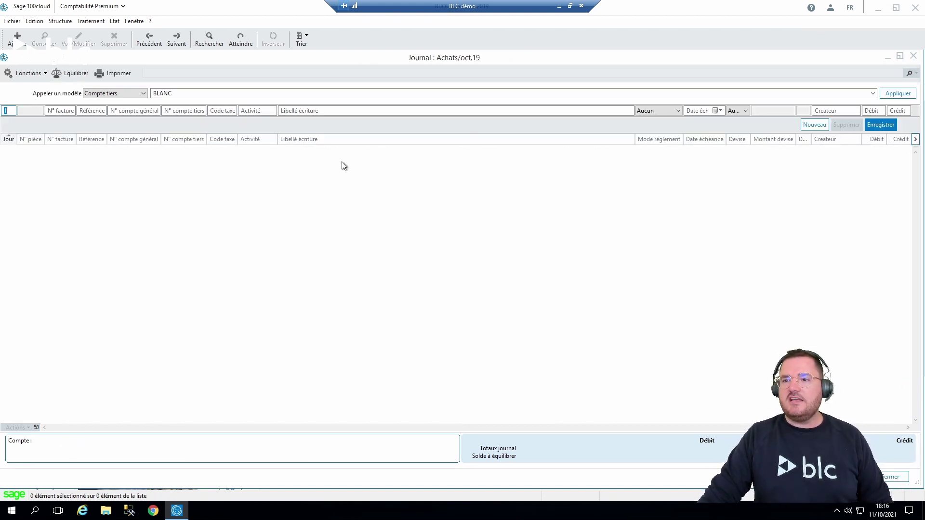
- Close the oct. 19 journal and the journal selection window, and open the Modèles d'abonnement list in a wider window
click(914, 56)
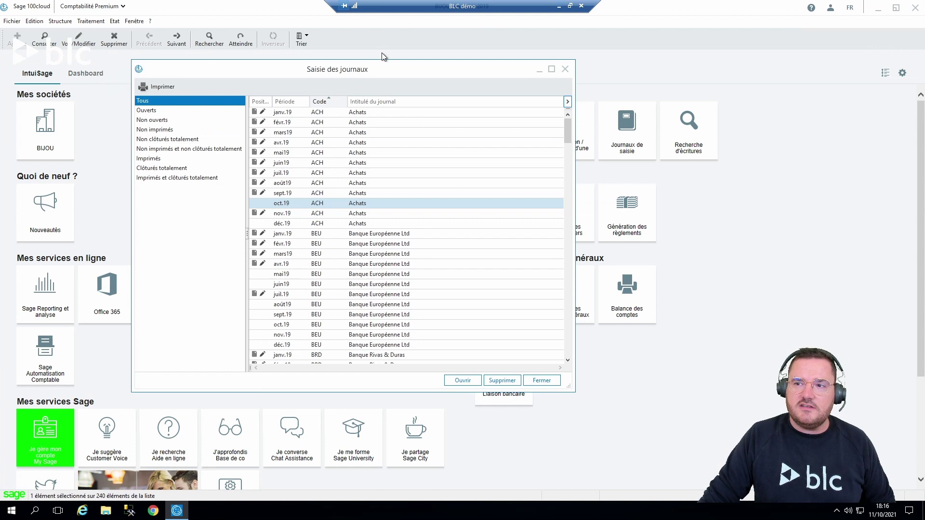
click(565, 69)
click(62, 21)
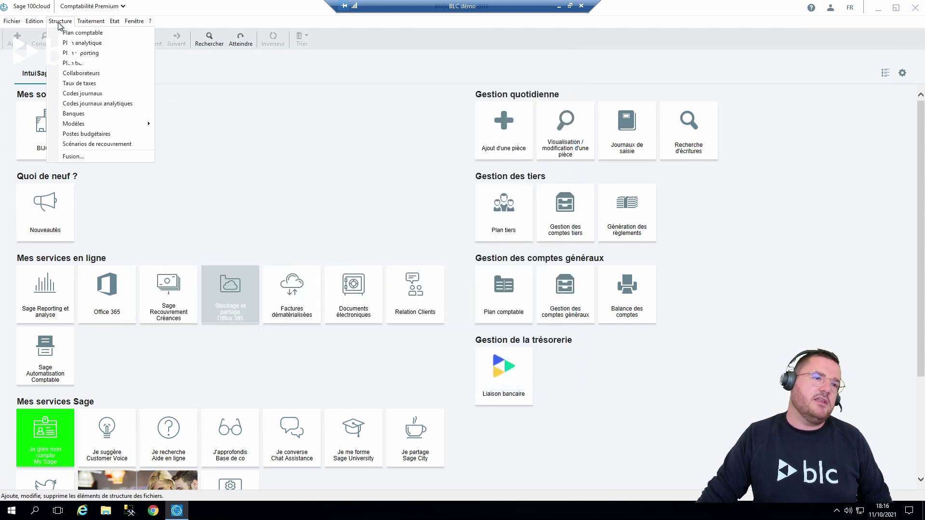
mouse_move(100, 128)
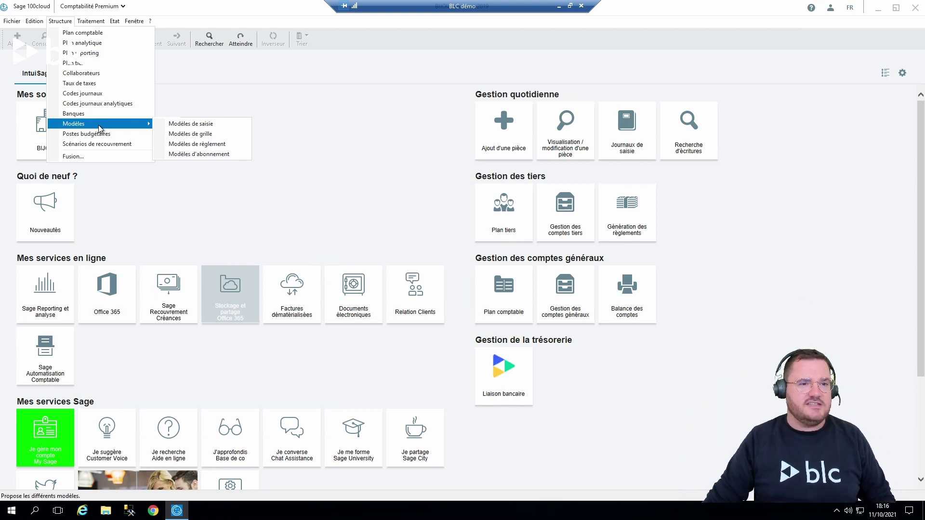
click(173, 154)
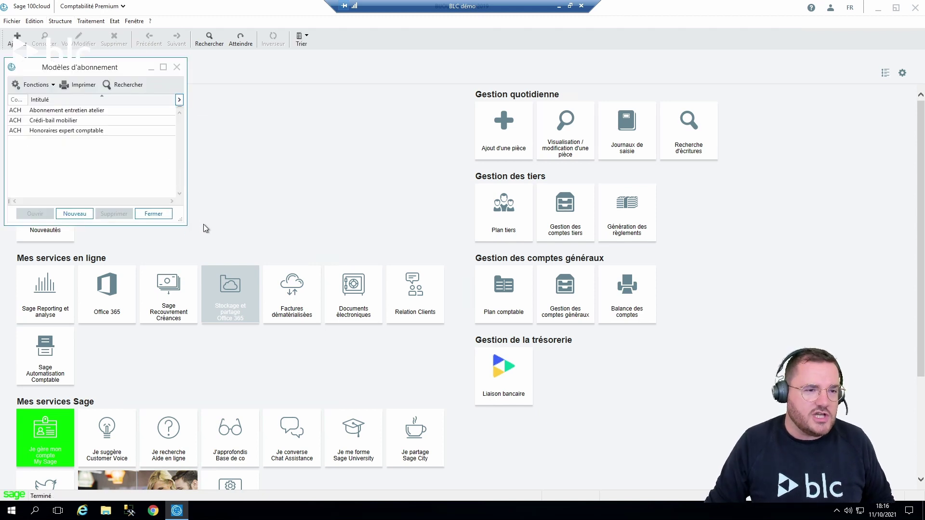
drag(185, 223, 517, 278)
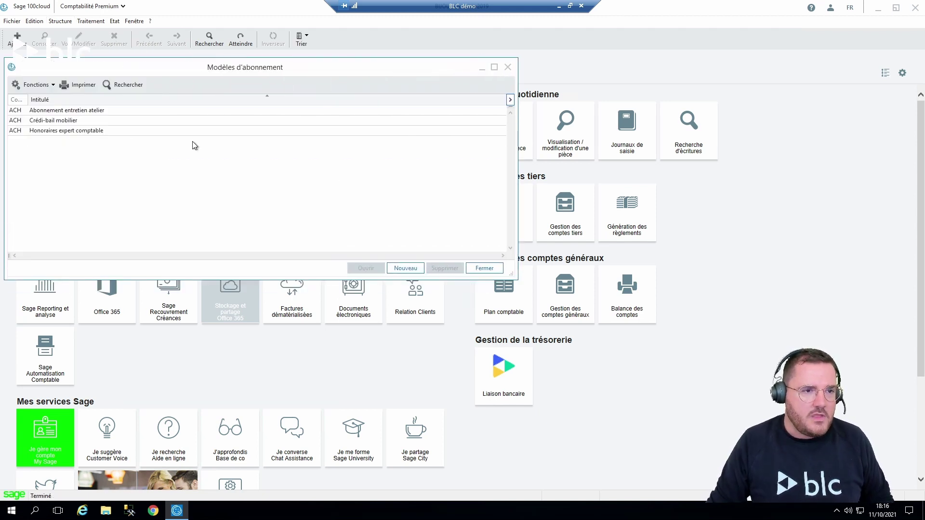
- Open the Honoraires expert comptable subscription template and examine its assigned Modèle de saisie
click(82, 131)
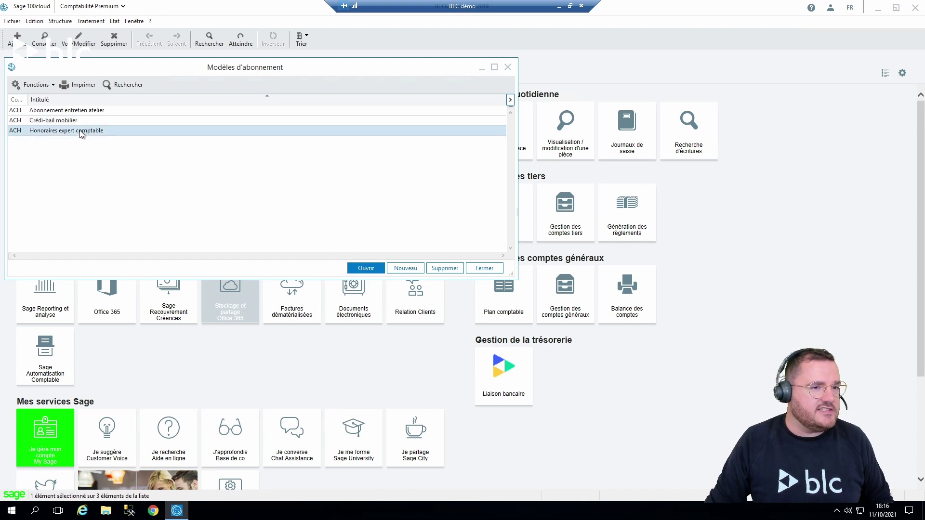
double_click(82, 131)
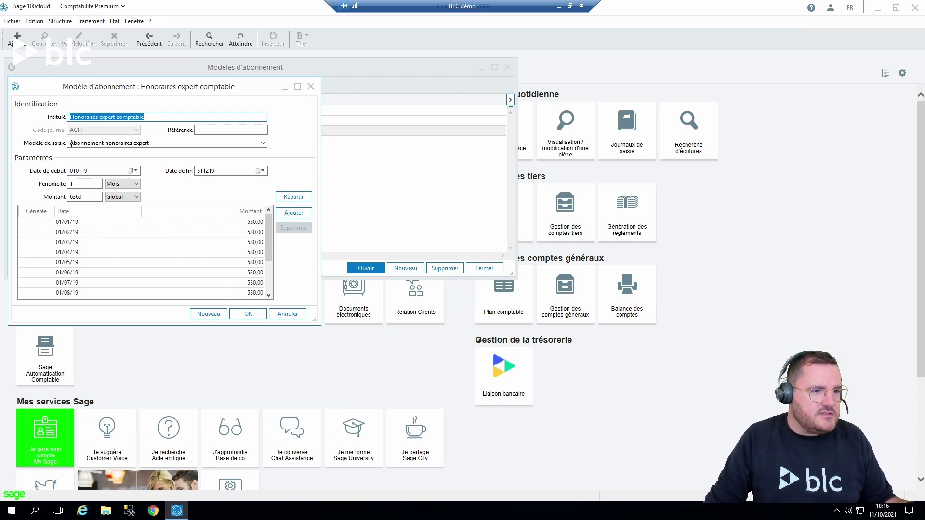
drag(69, 143, 167, 143)
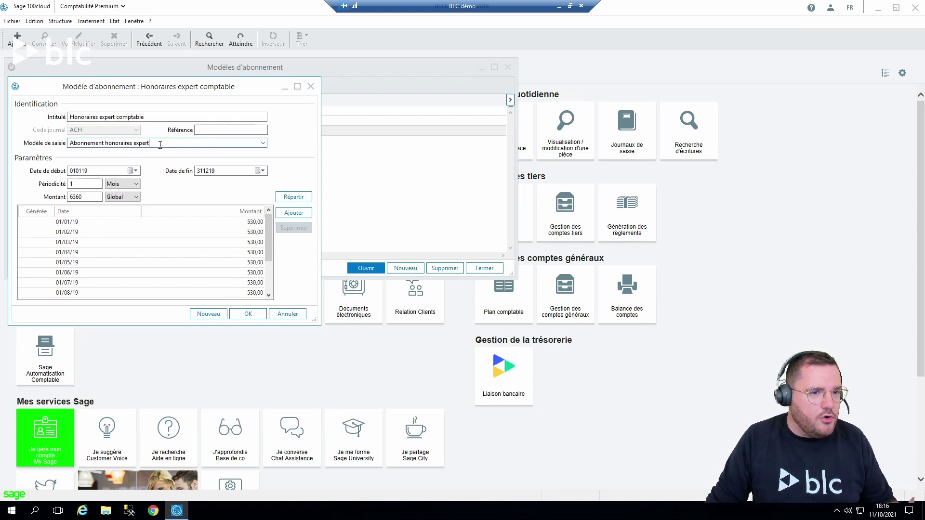
- Open the Abonnement honoraires expert entry template from Modèles de saisie and select its 622600 line
click(55, 22)
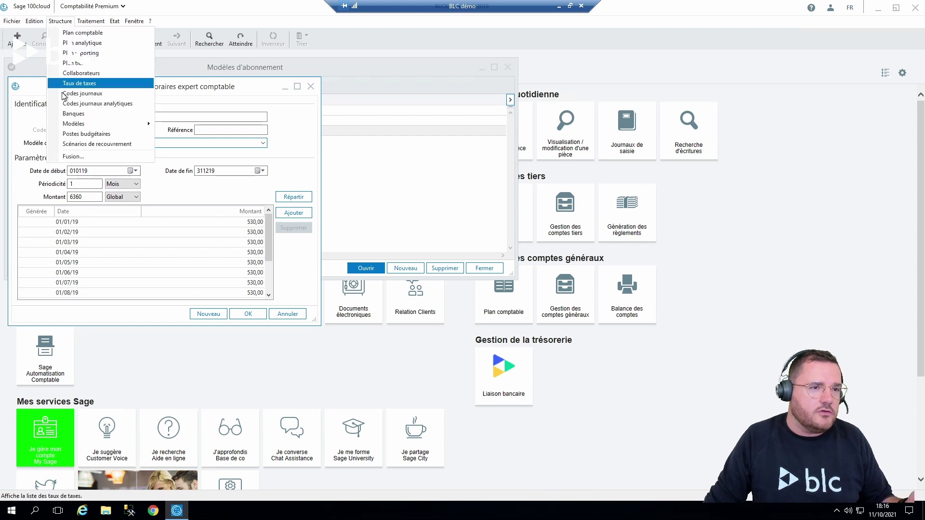
mouse_move(120, 124)
click(174, 125)
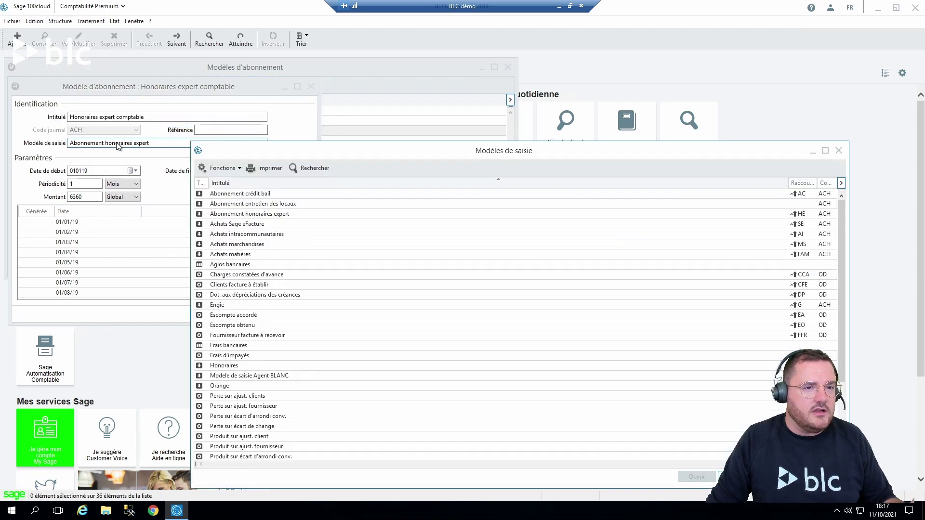
double_click(297, 214)
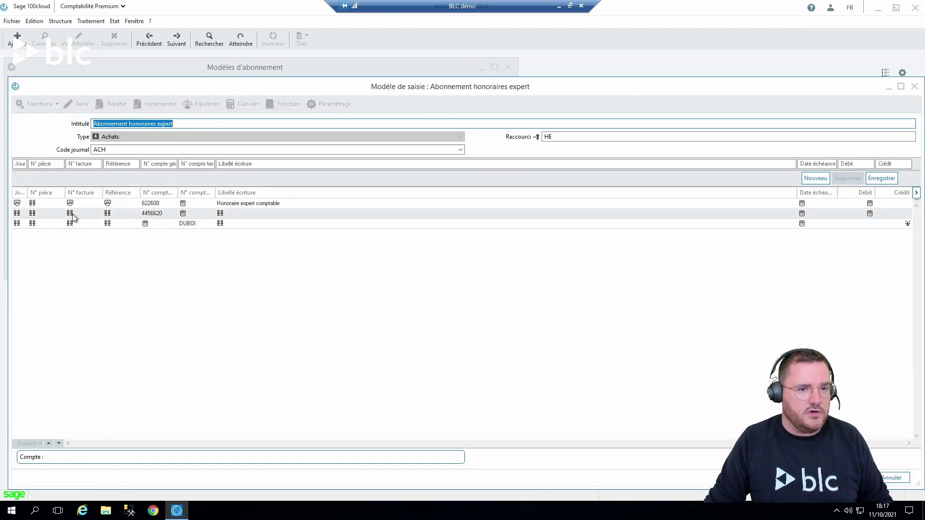
click(155, 206)
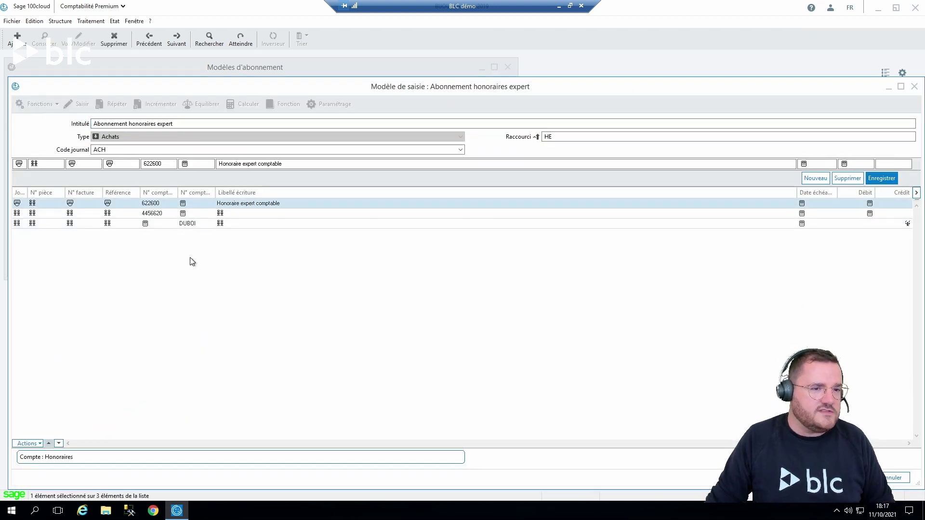
- Move the entry template window off the subscription template and close the Modèles de saisie list
drag(180, 91, 354, 181)
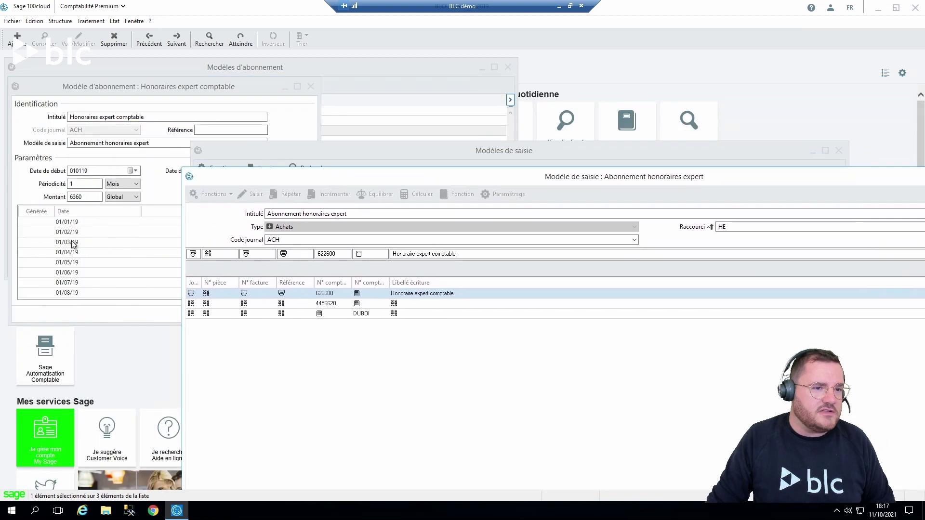
drag(229, 177, 310, 172)
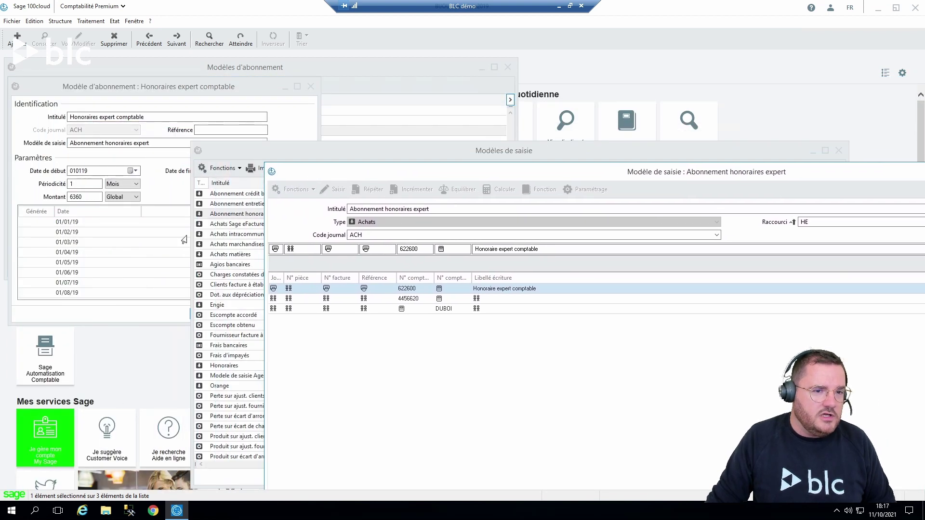
click(244, 146)
click(840, 151)
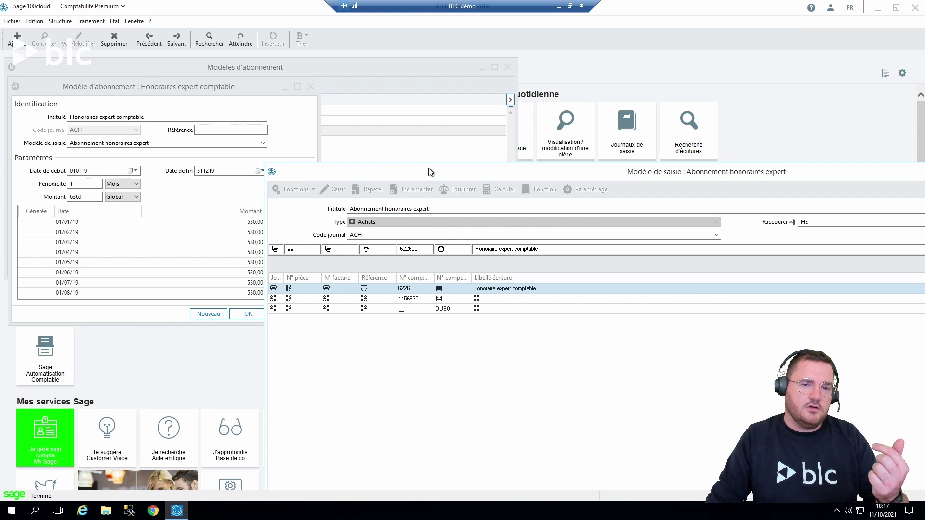
- Compare the Abonnement honoraires expert entry template with the subscription template's parameters, and close the entry template
drag(429, 172, 205, 70)
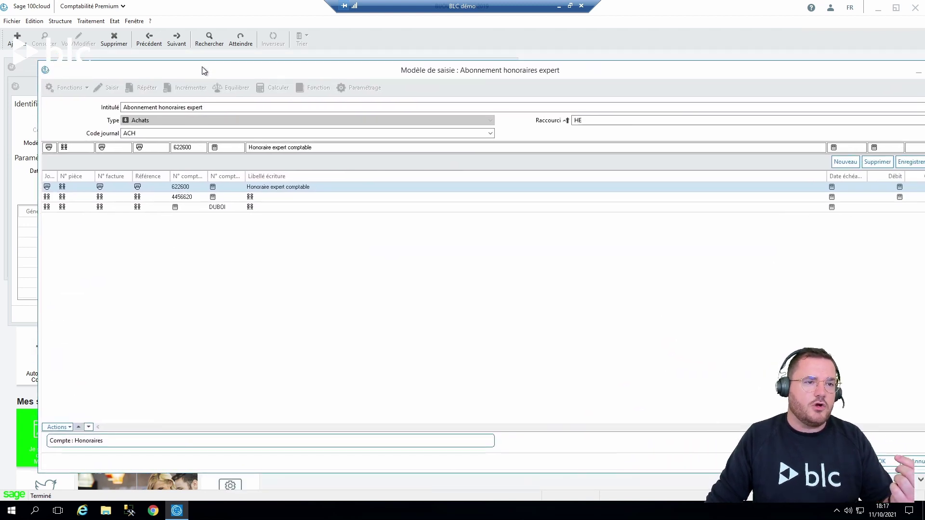
click(12, 194)
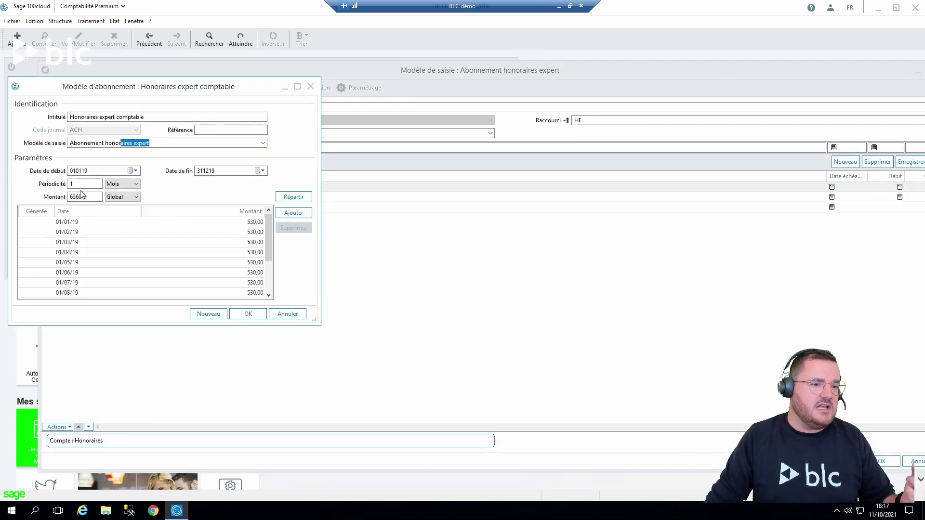
click(533, 79)
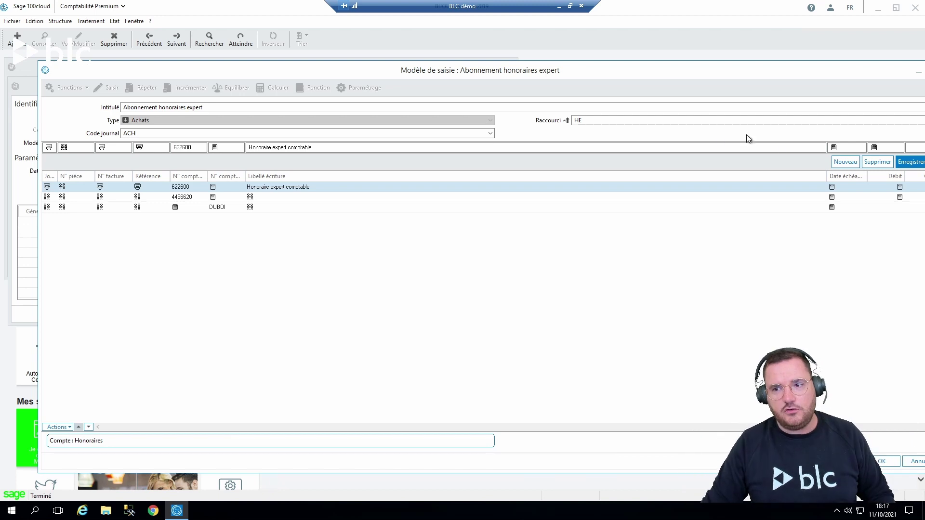
drag(750, 67, 716, 64)
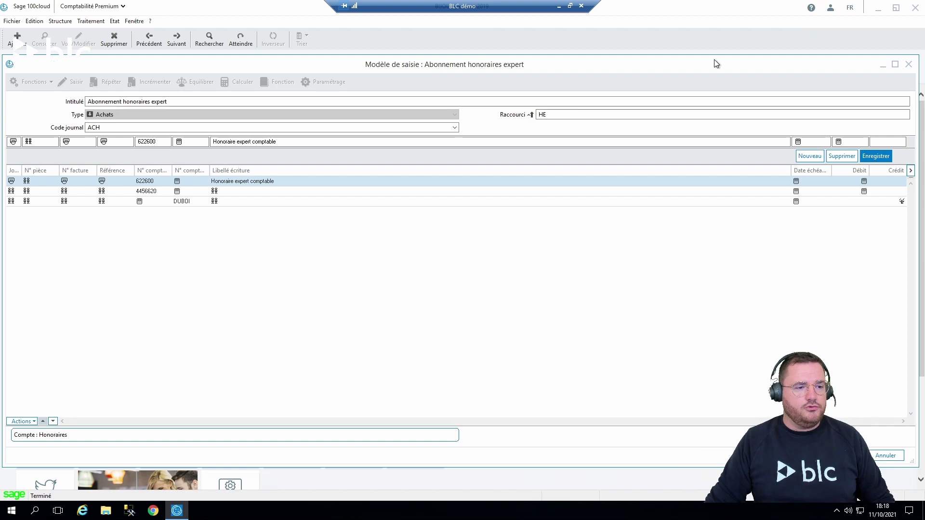
click(909, 64)
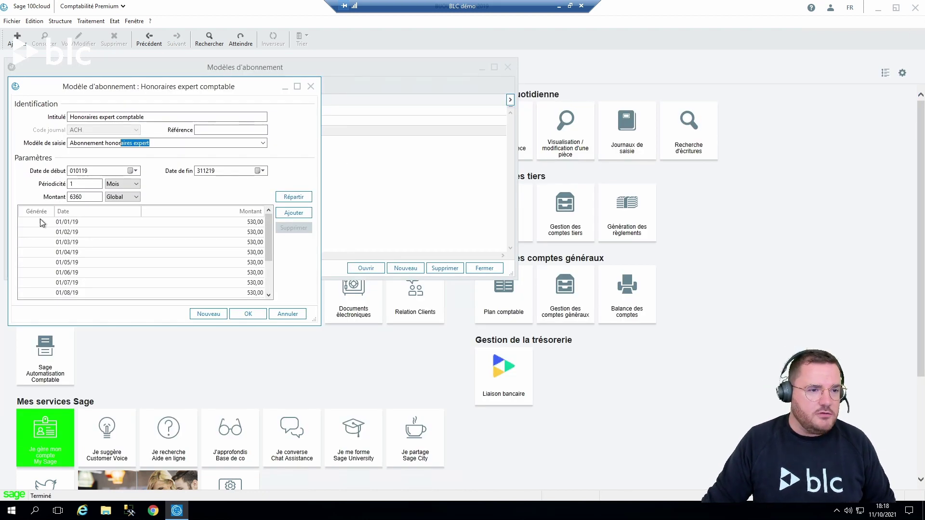
- Review the Honoraires expert comptable instalment schedule and mark the 01/01/19 instalment as Générée
scroll(75, 292, down, 2)
scroll(77, 287, up, 2)
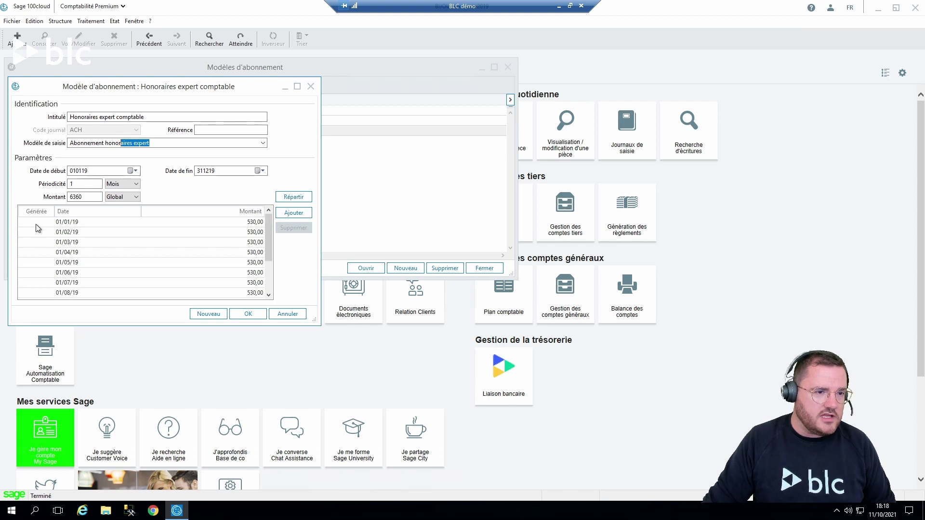
scroll(39, 230, down, 1)
scroll(38, 227, up, 1)
click(34, 224)
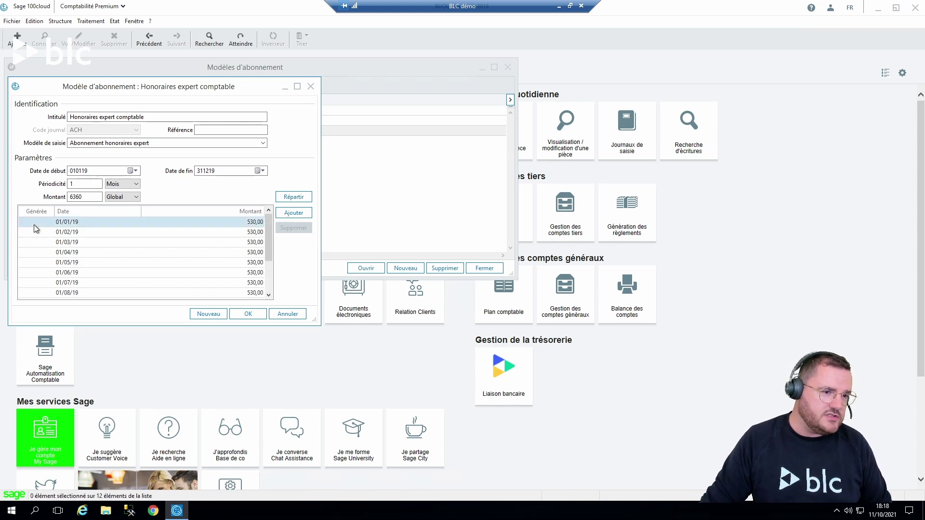
click(73, 252)
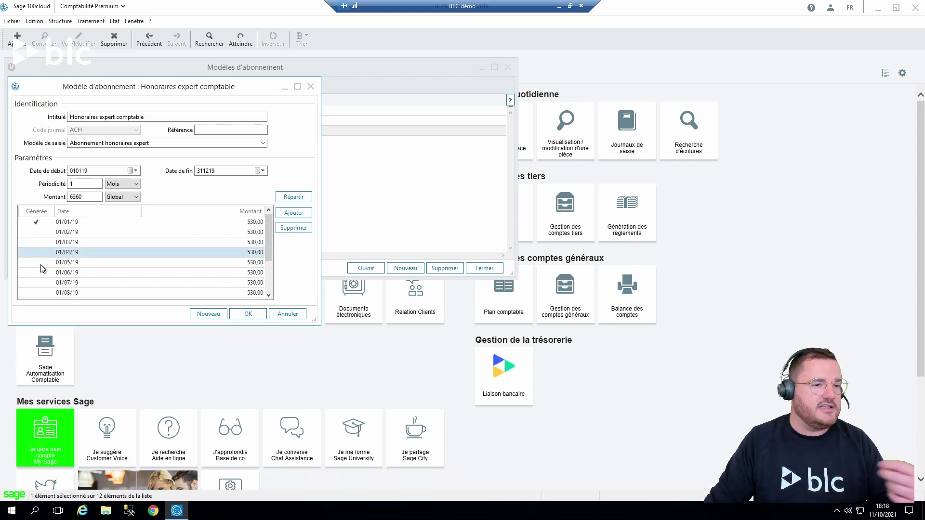
click(76, 274)
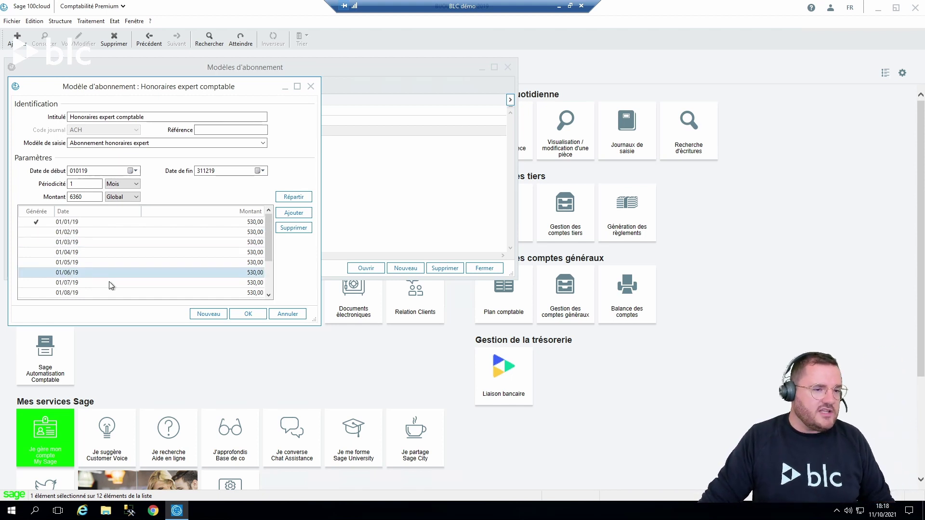
- Mark the monthly instalments from 01/02/19 to 01/06/19 as Générée in the subscription template
click(36, 233)
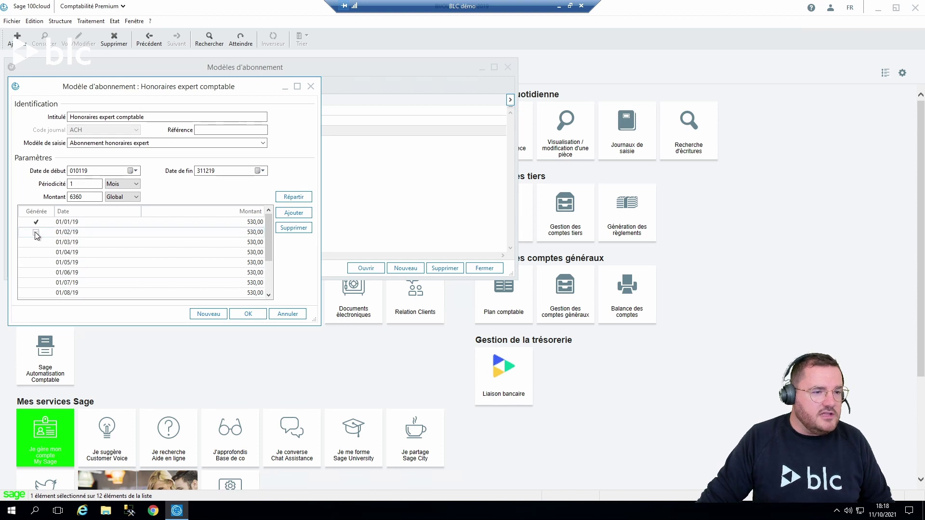
click(35, 232)
click(35, 242)
click(36, 254)
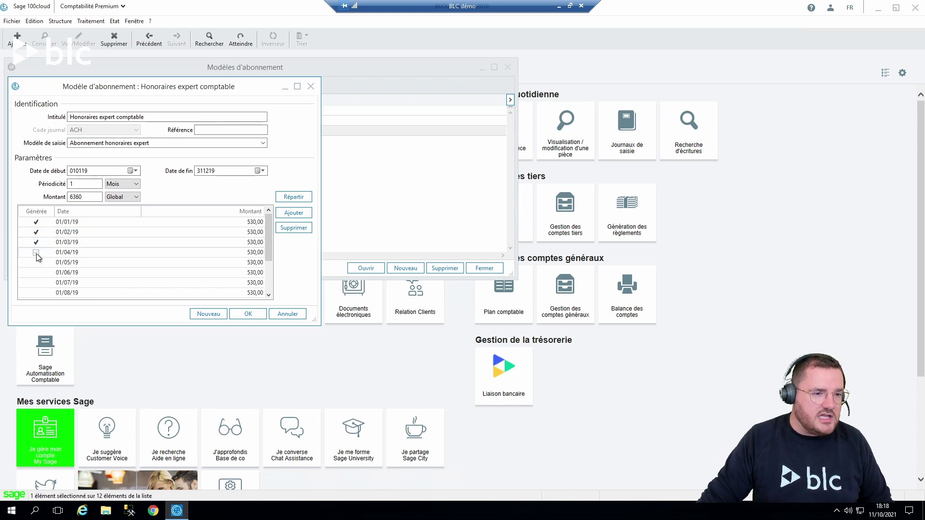
click(36, 252)
click(36, 262)
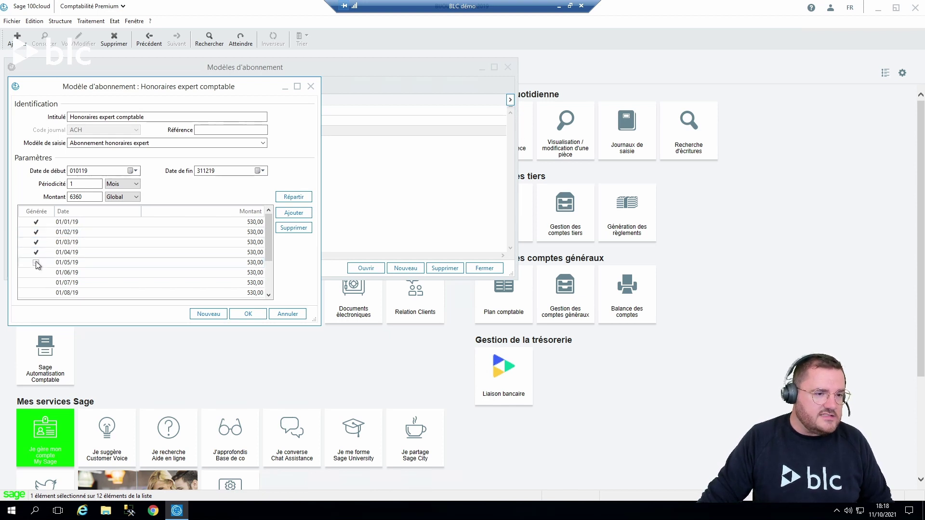
click(36, 264)
click(36, 264)
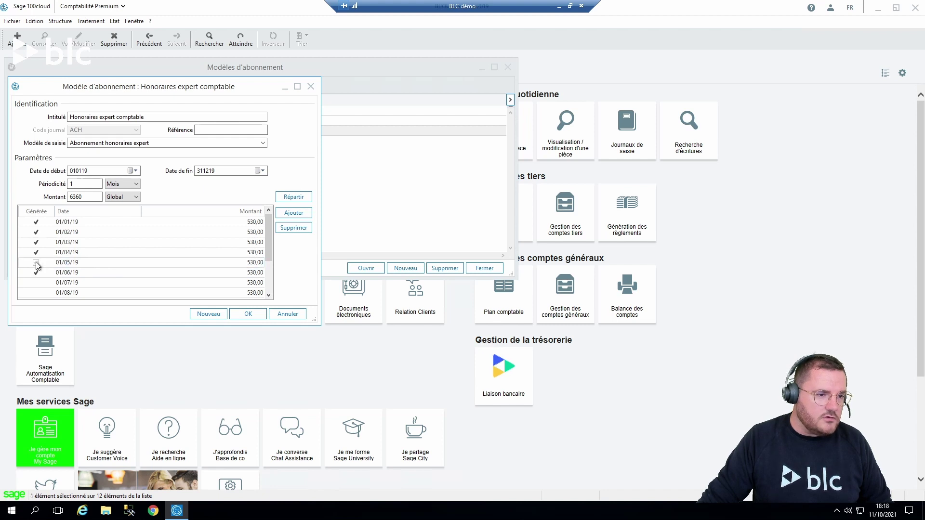
- Check the remaining instalments through 01/12/19, save the subscription template and close the Modèles d'abonnement list
click(78, 292)
scroll(85, 282, down, 2)
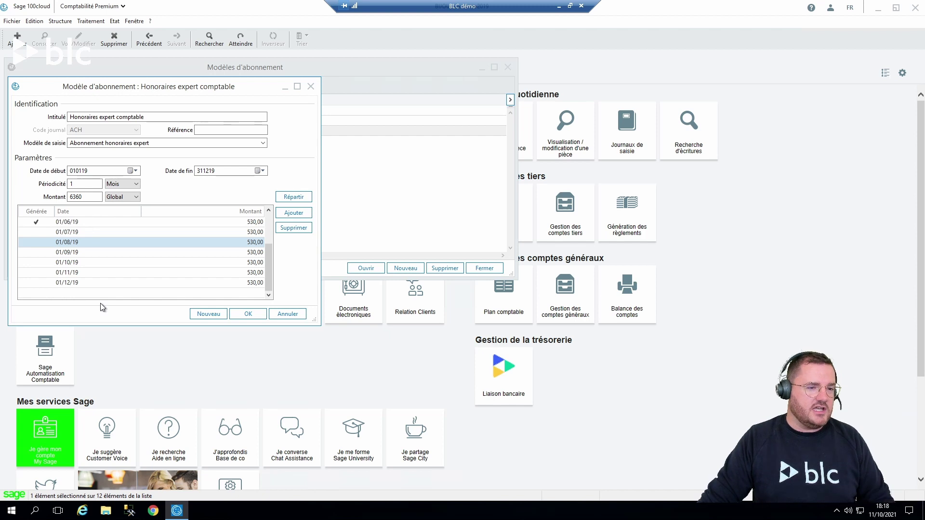
click(246, 313)
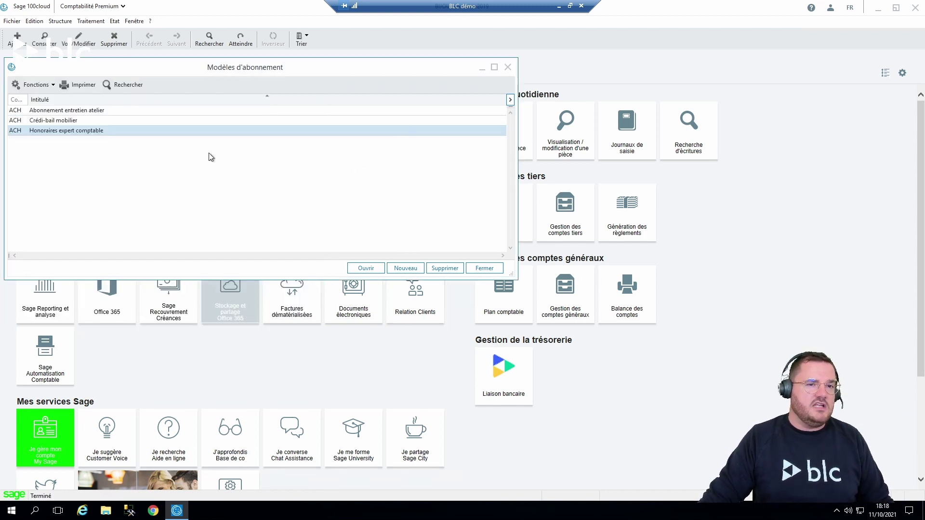
click(485, 269)
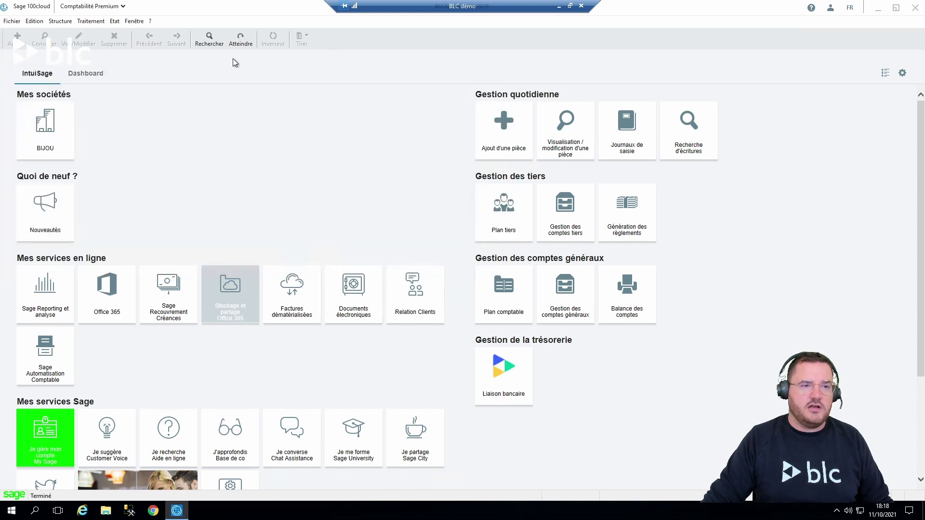
- Open Ecritures d'abonnement and restrict the subscription range from Honoraires expert comptable to Honoraires expert comptable
click(91, 24)
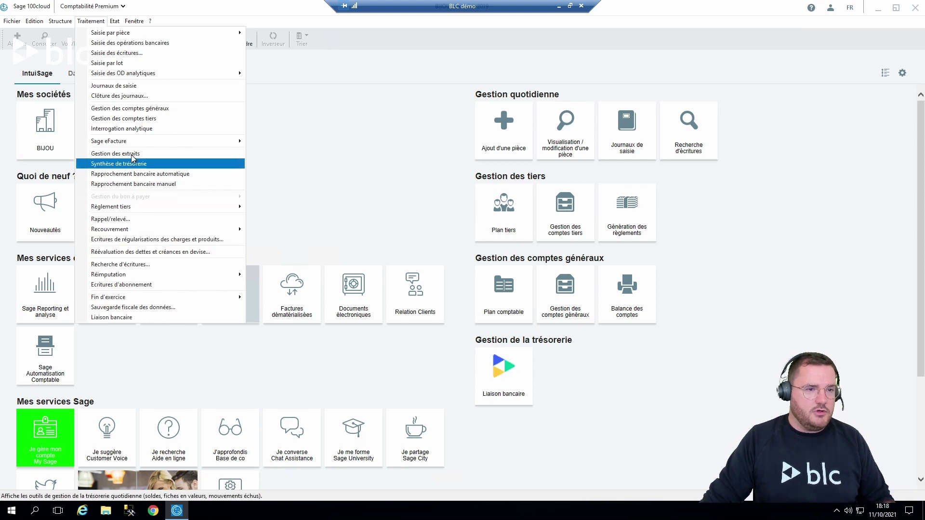
click(124, 286)
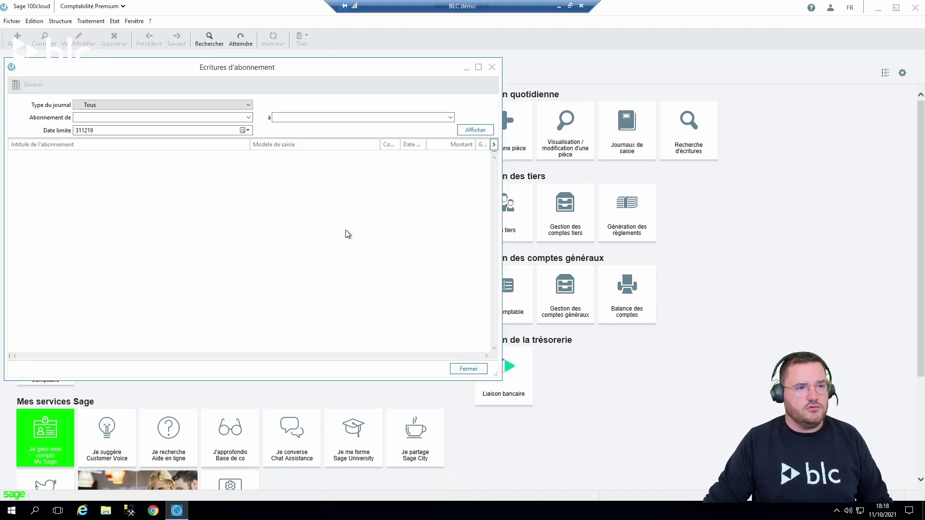
click(113, 130)
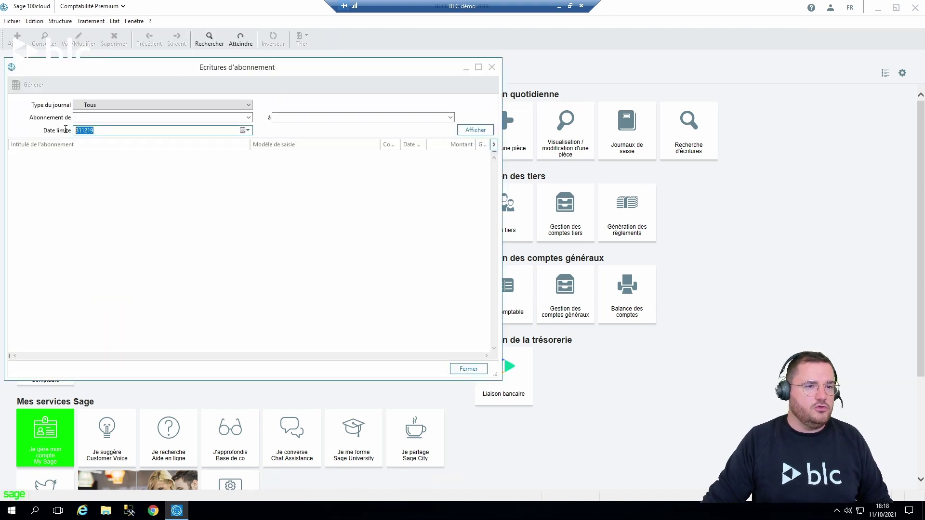
click(249, 118)
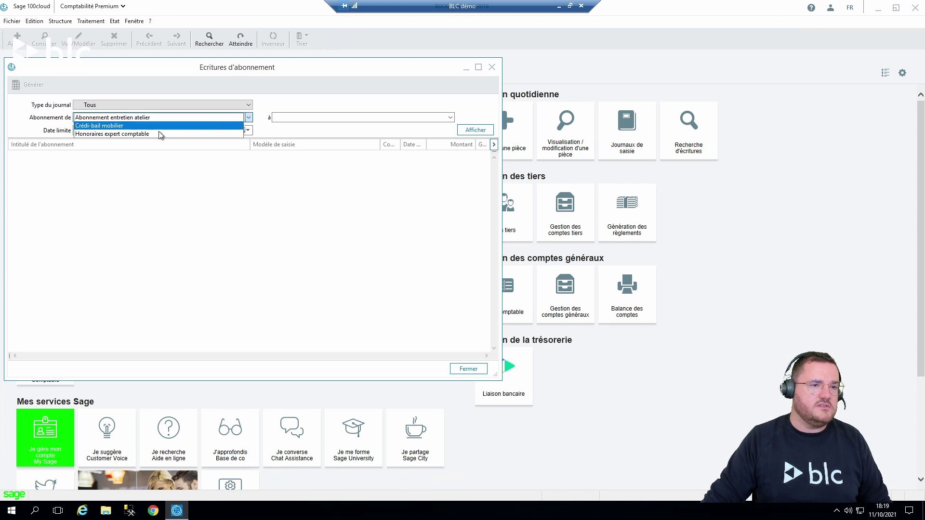
click(160, 134)
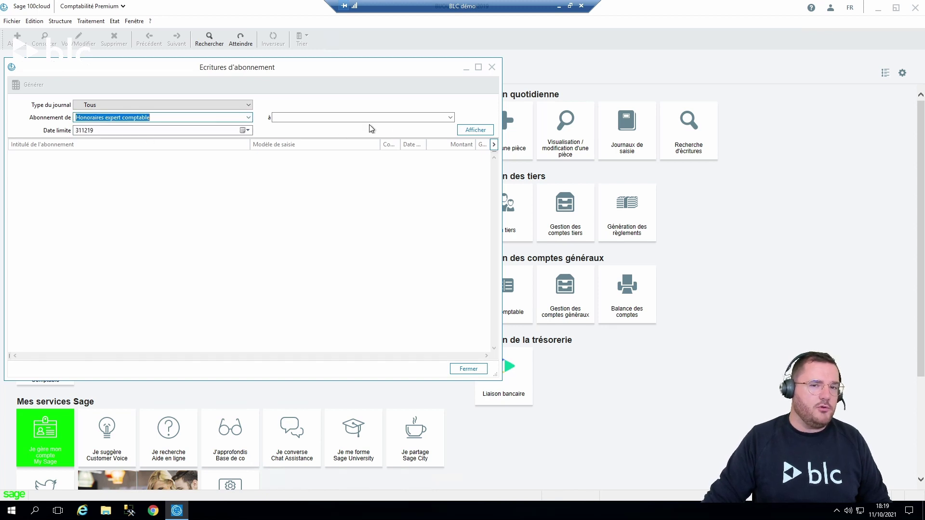
click(450, 118)
click(416, 135)
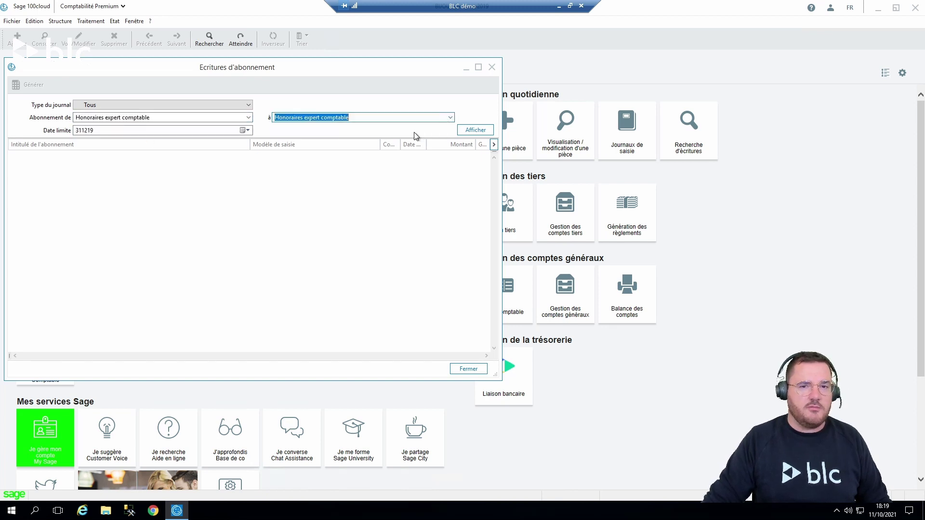
key(Tab)
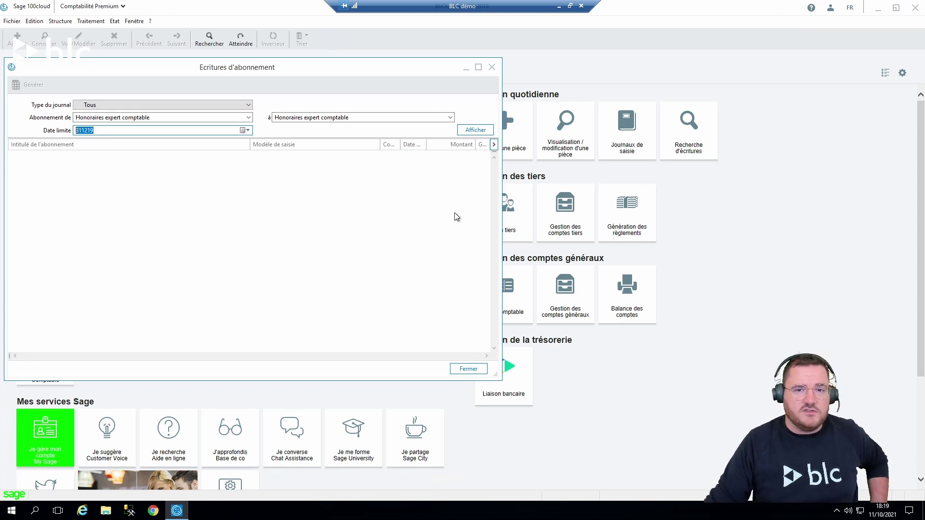
- Display the subscription entries due up to 311219, generate them and close Ecritures d'abonnement
click(476, 132)
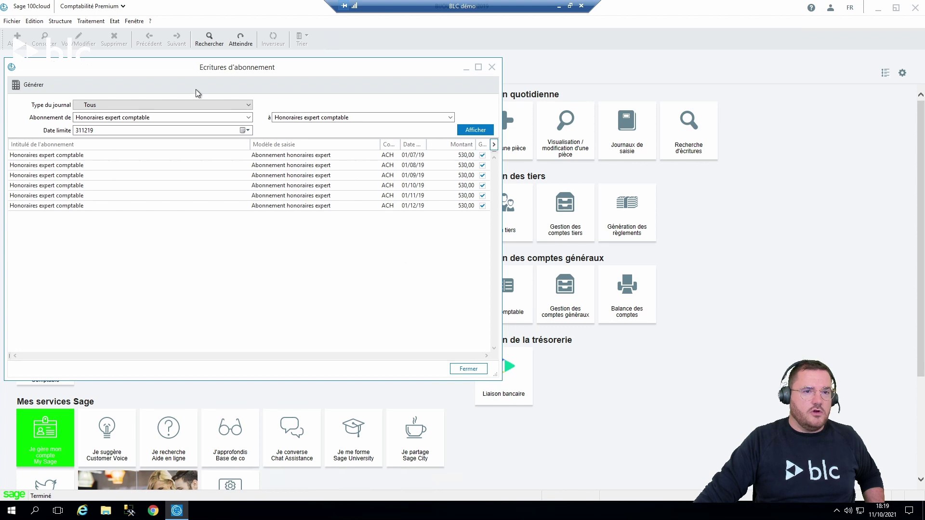
click(27, 90)
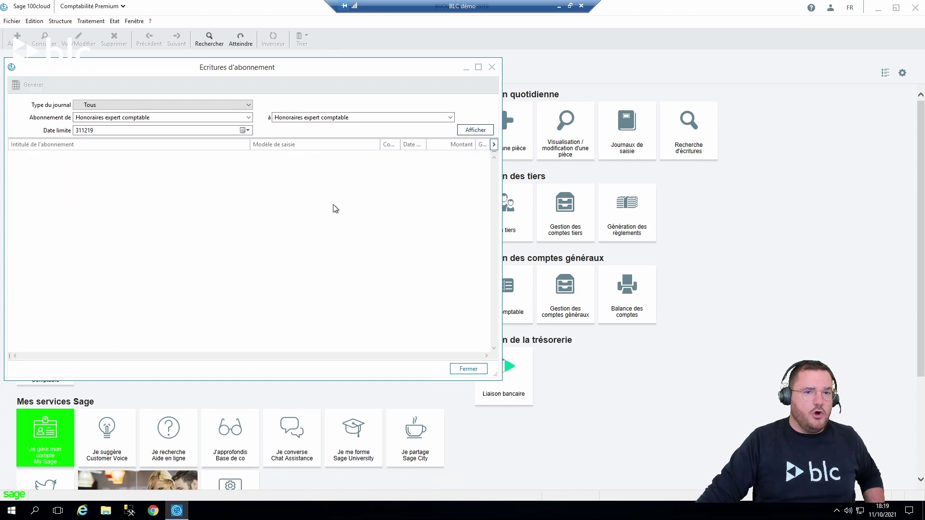
click(468, 370)
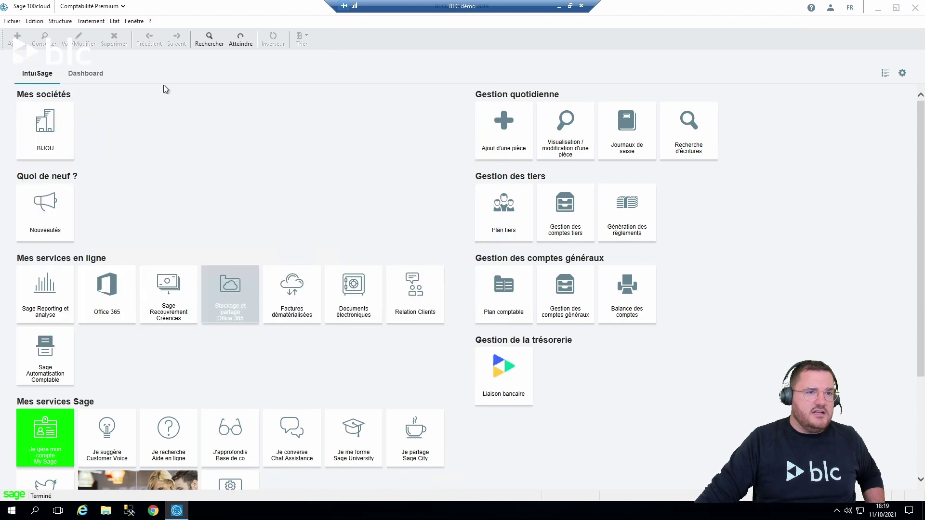
- Open the Achats journal for déc.19 from Journaux de saisie and enlarge its window to full size
click(90, 21)
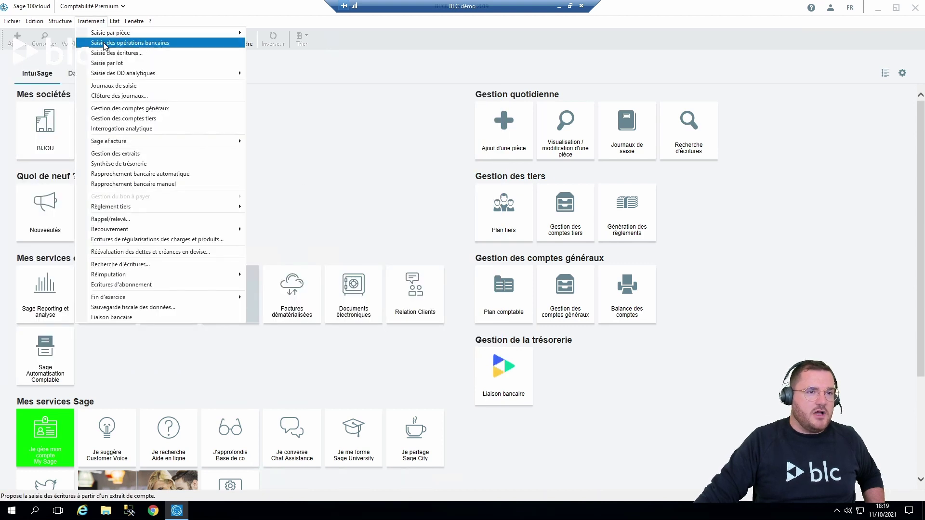
click(102, 86)
click(355, 223)
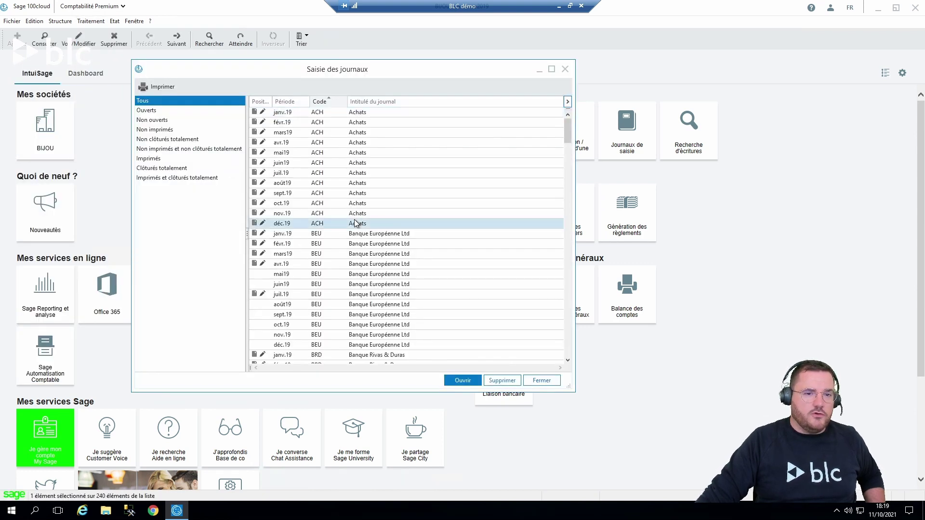
double_click(355, 223)
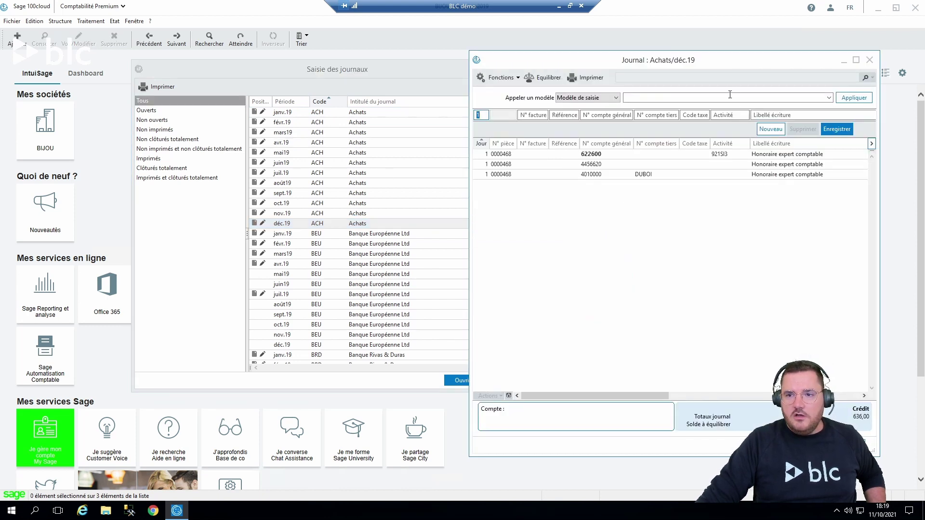
drag(708, 60, 406, 74)
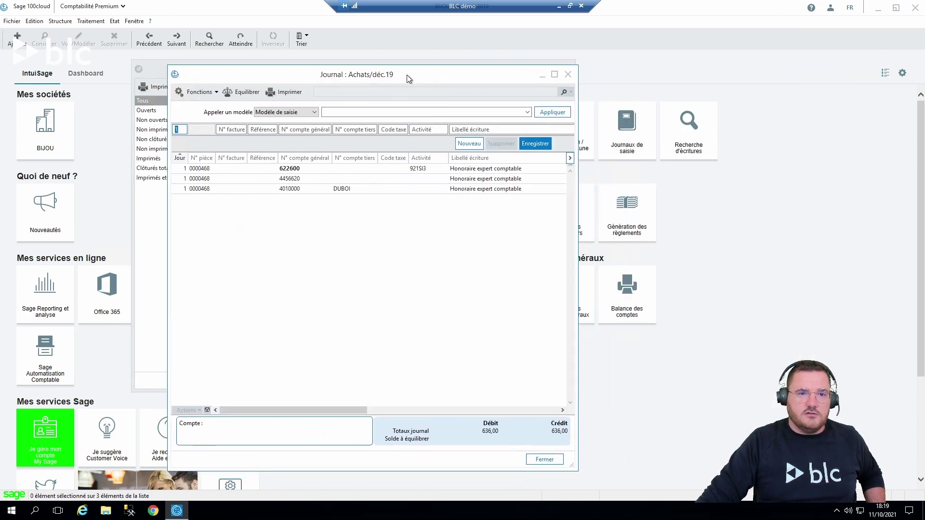
double_click(480, 77)
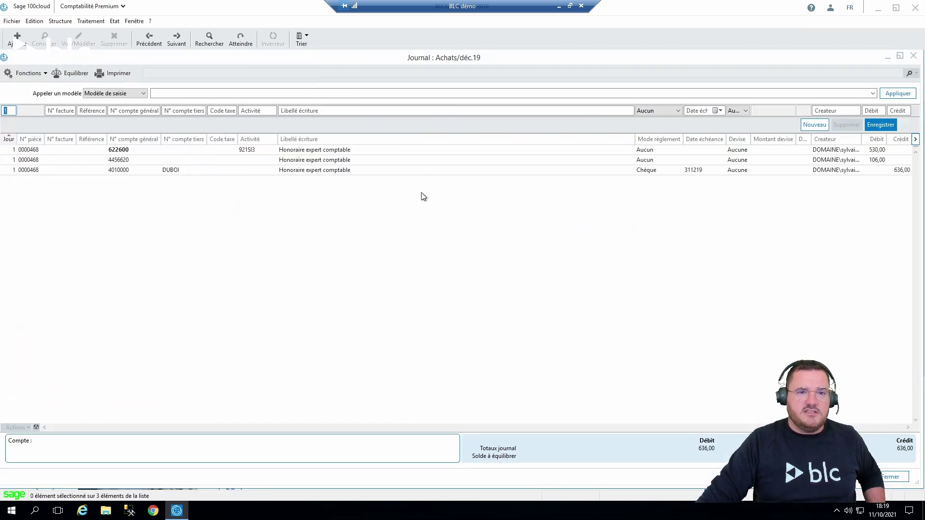
- Examine the three generated Honoraire expert comptable lines, and close the journal and the Saisie des journaux list
click(874, 152)
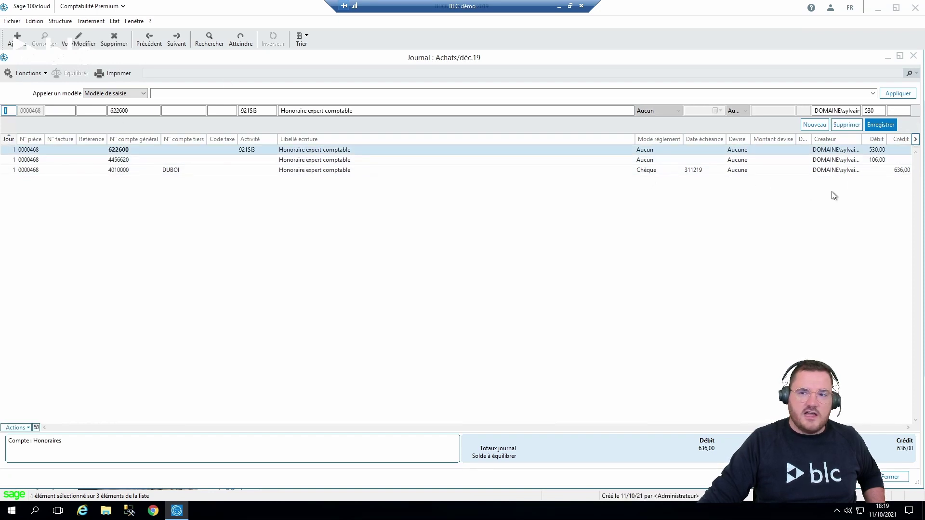
click(875, 160)
click(876, 171)
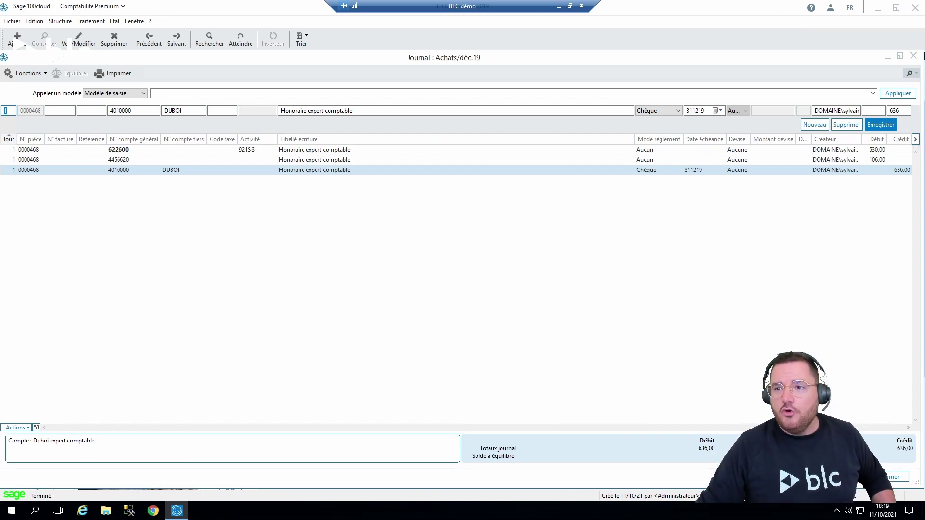
click(905, 56)
click(566, 69)
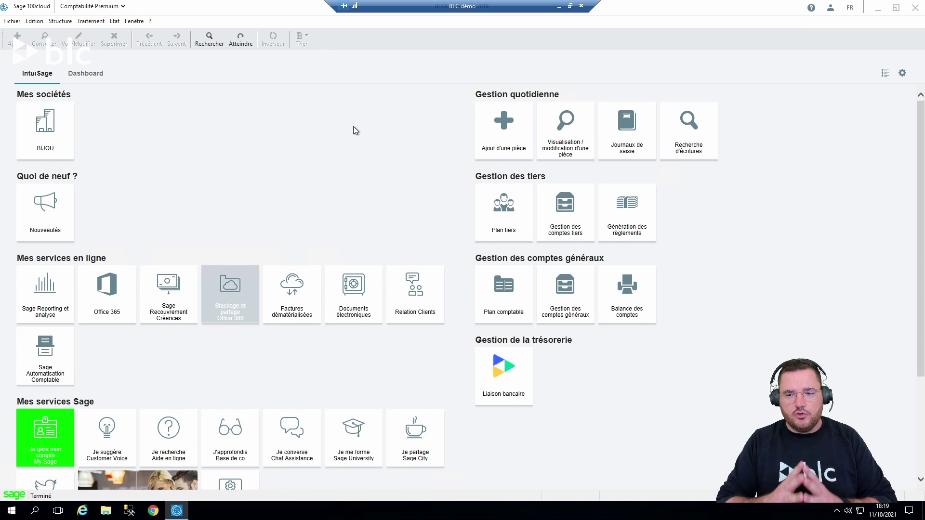
click(61, 21)
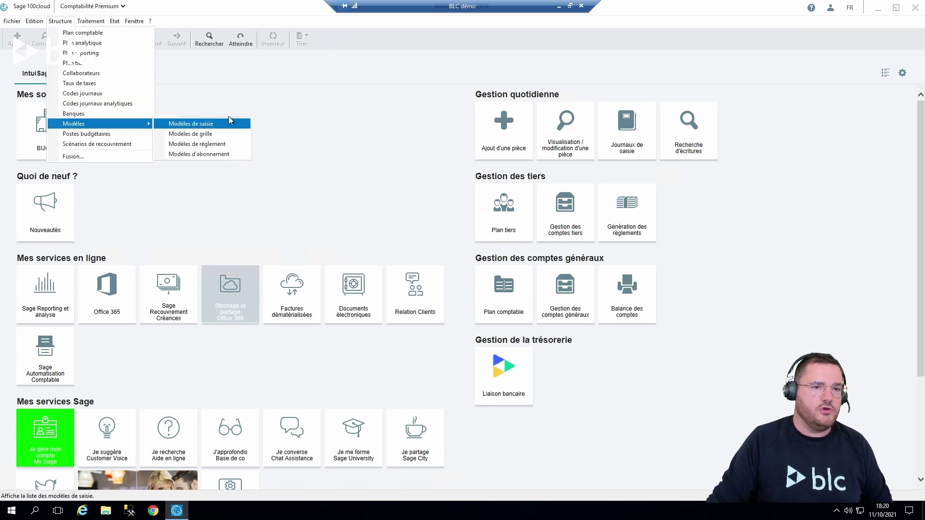
click(257, 85)
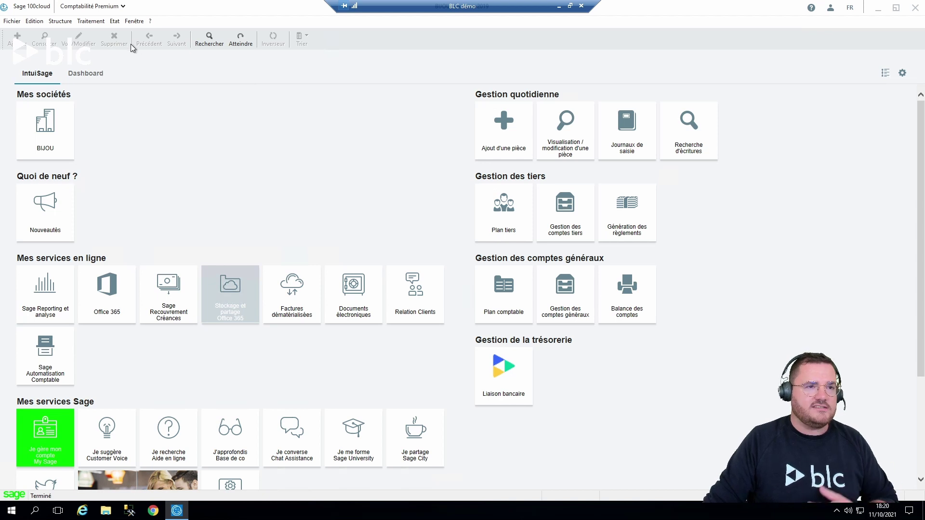
- Open the Achats journal for déc.19 from Journaux de saisie
click(92, 22)
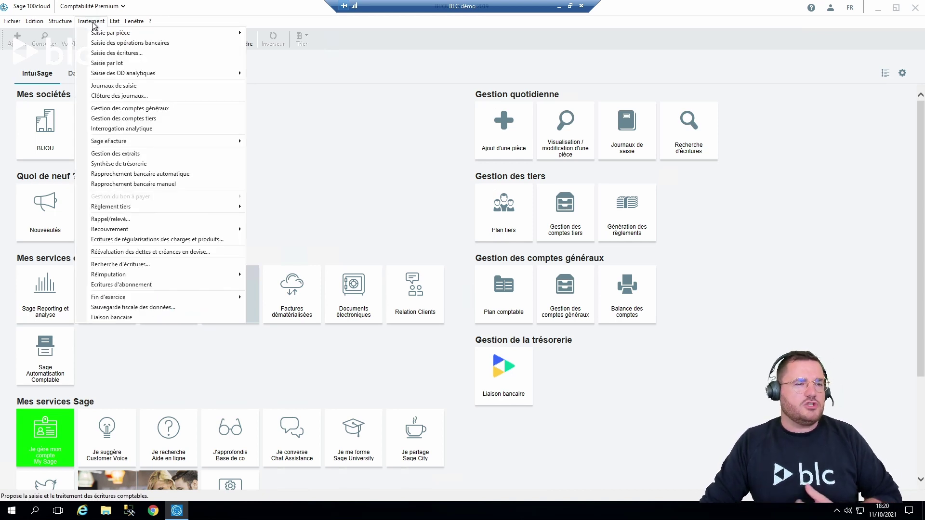
click(114, 85)
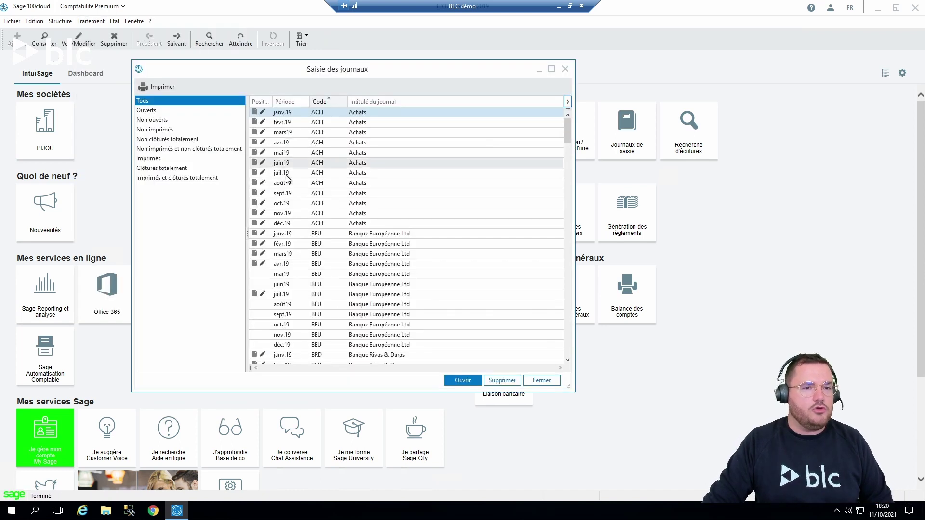
double_click(371, 223)
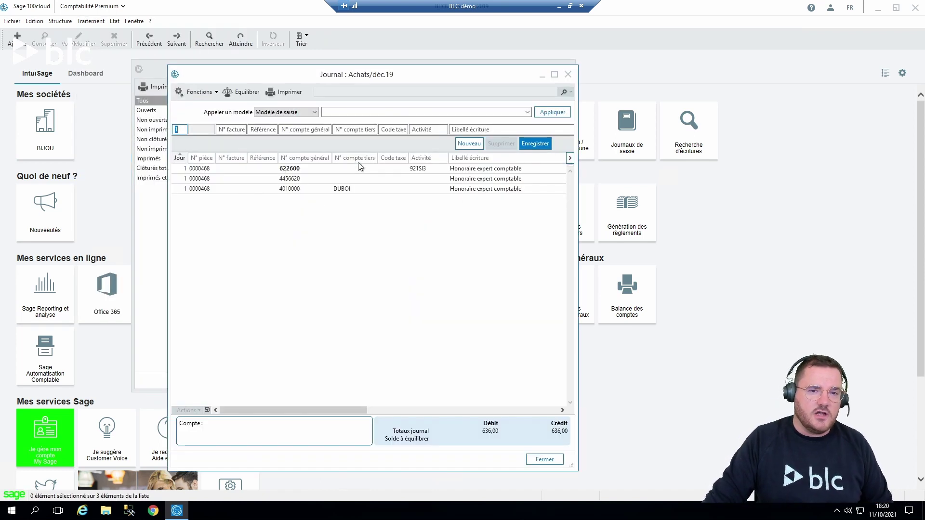
- Select the three Honoraire expert comptable lines, look up the Créer un modèle de saisie command for them, and close the journal windows
click(356, 169)
ctrl+click(317, 190)
ctrl+click(314, 180)
right_click(290, 177)
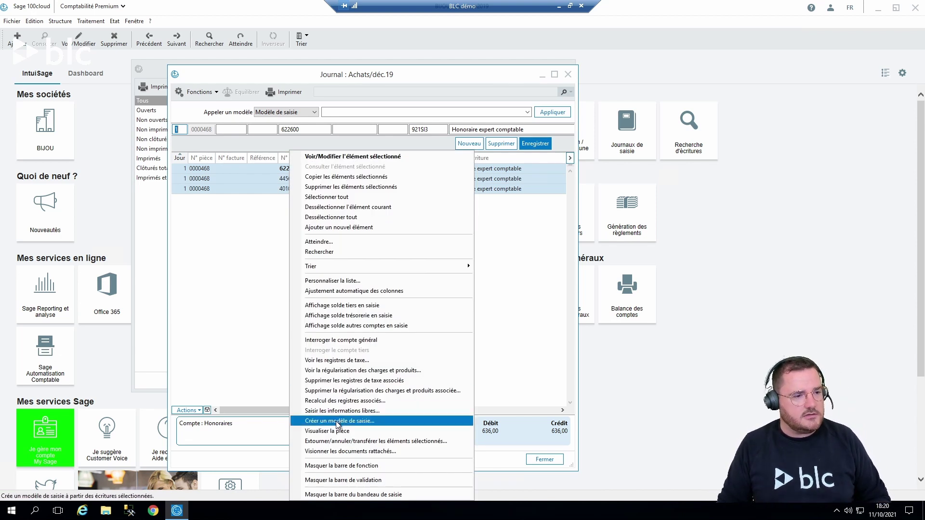
click(568, 74)
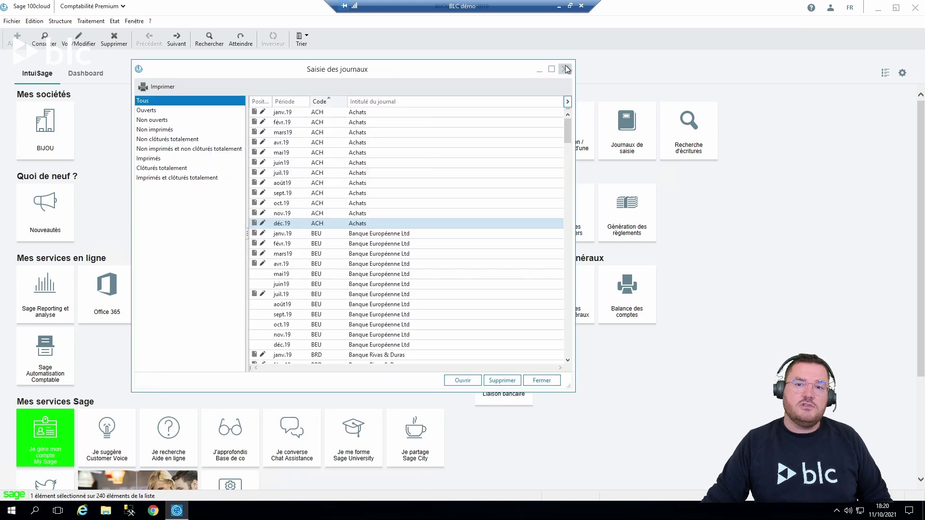
click(566, 70)
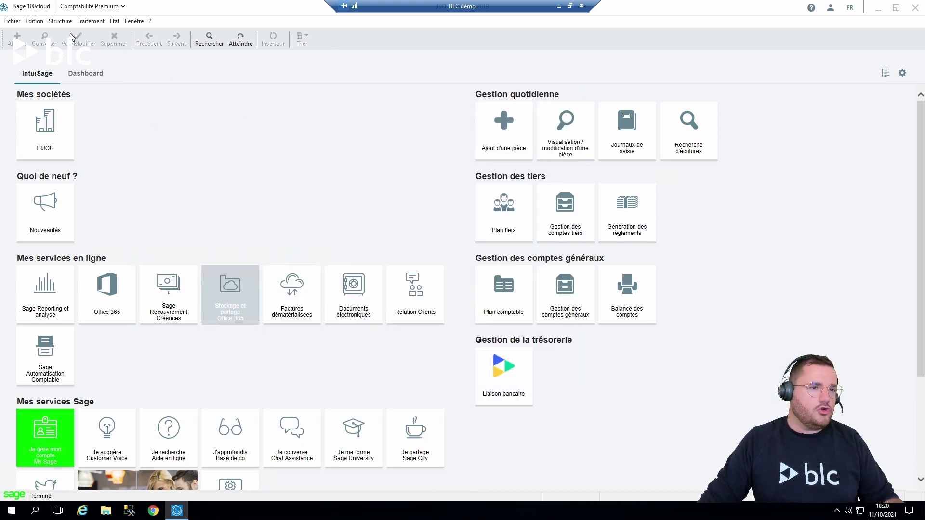
- Open the record of supplier GERMA from the Fournisseur list of Plan tiers
click(60, 22)
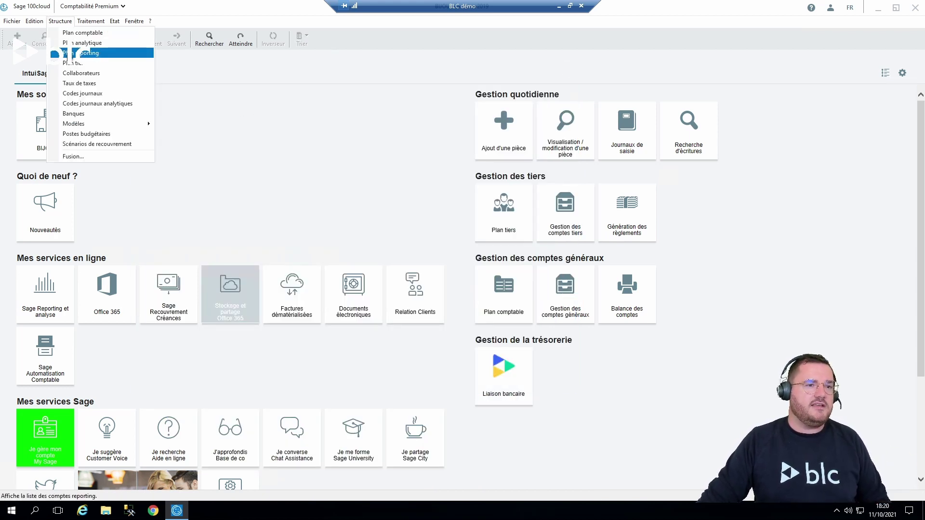
click(73, 62)
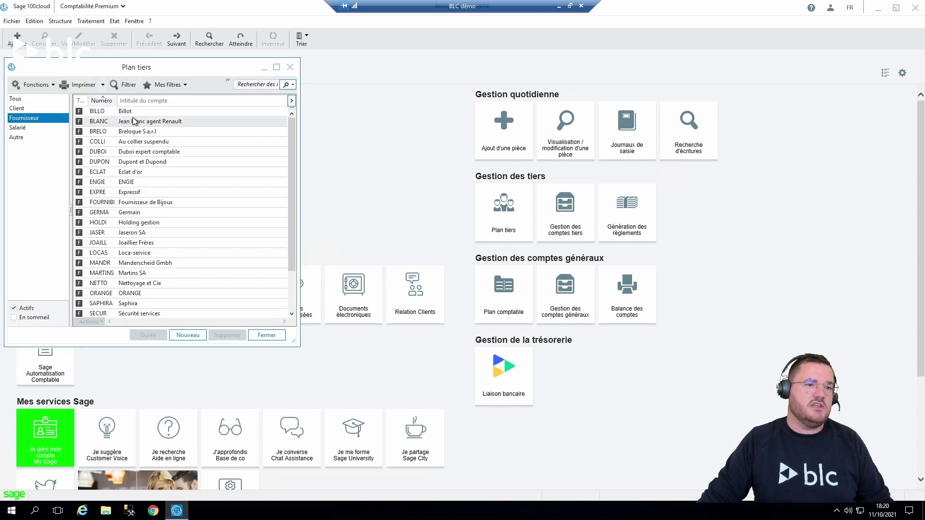
scroll(135, 125, down, 2)
double_click(125, 162)
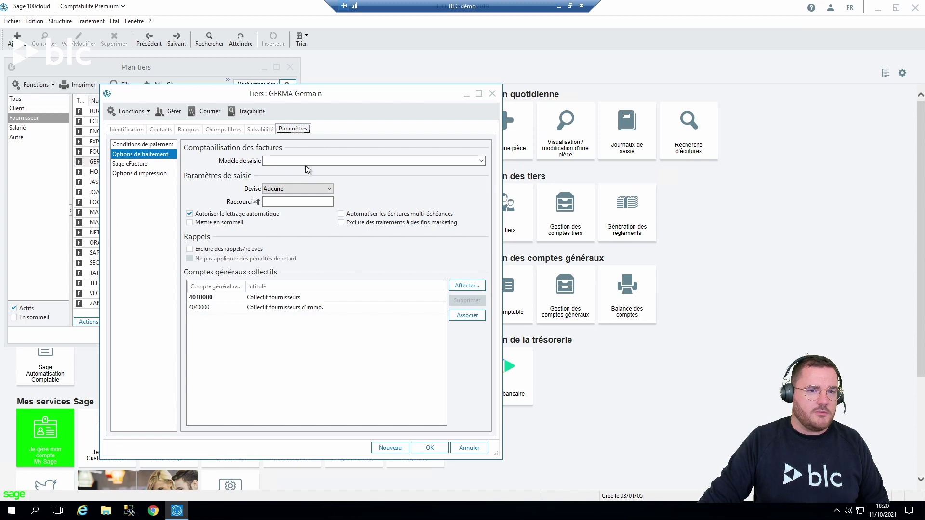
- Assign the Modèle de saisie Abonnement honoraires expert to the supplier, save the record and close Plan tiers
click(313, 159)
click(313, 160)
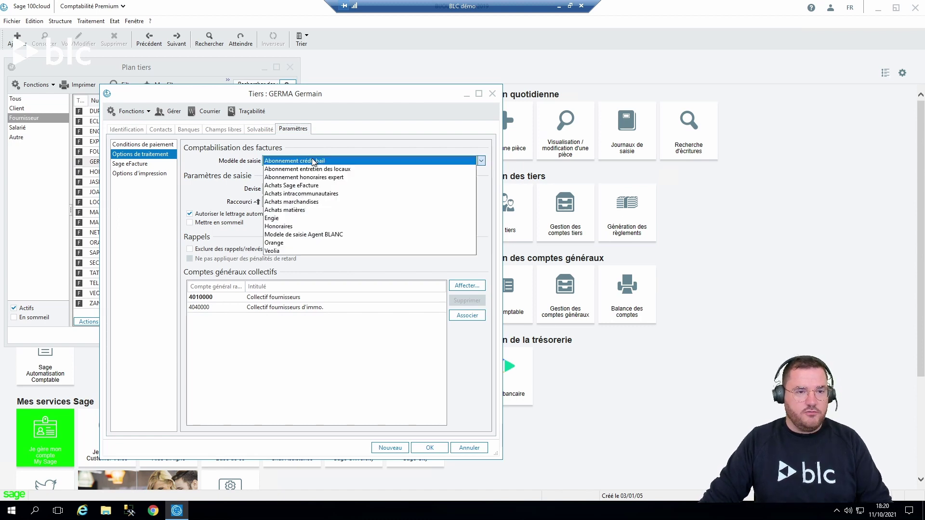
click(309, 177)
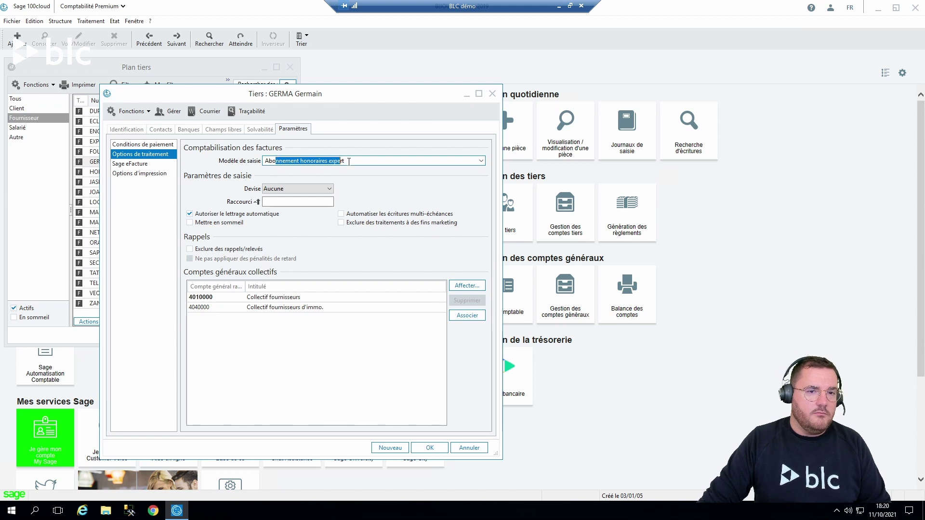
click(430, 448)
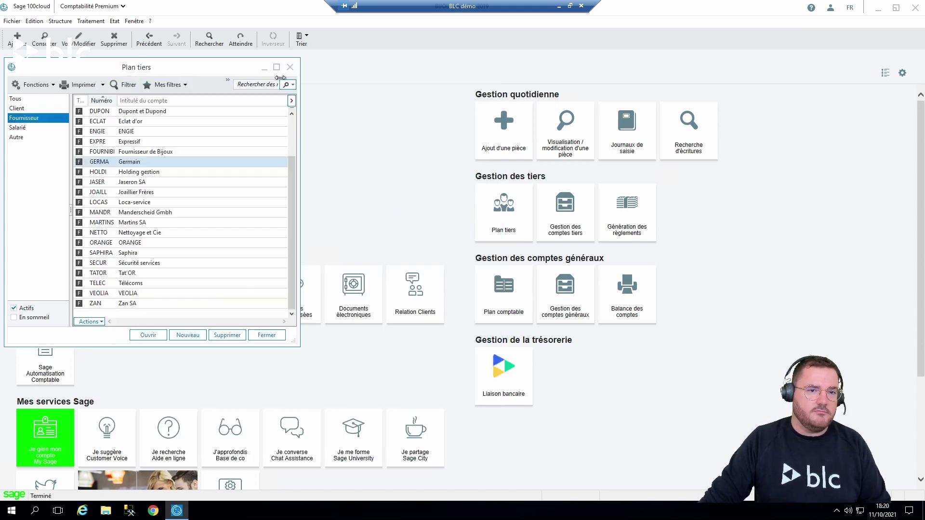
click(290, 67)
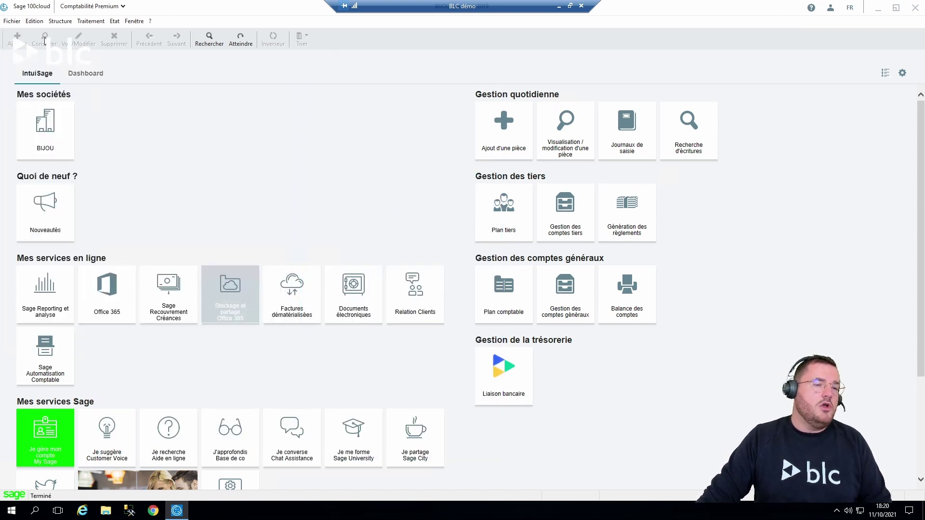
- View the list of Modèles d'abonnement and close it
click(53, 22)
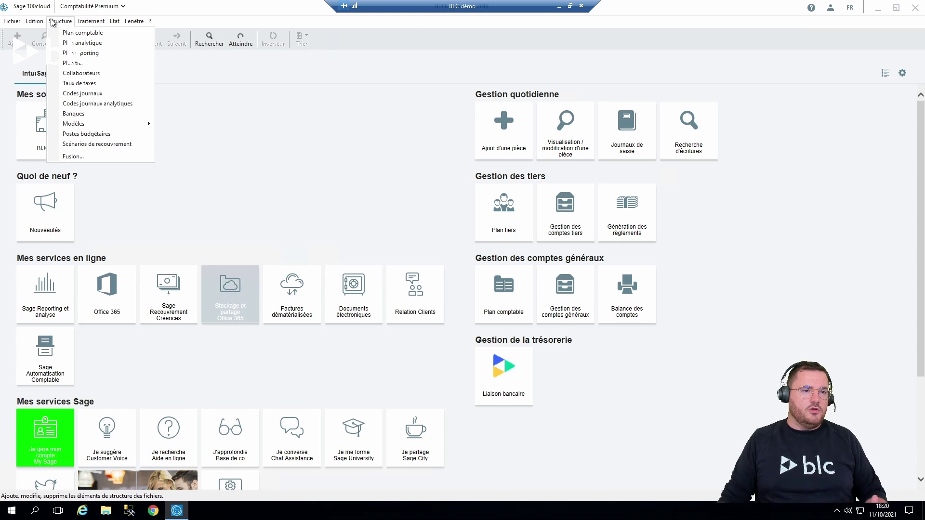
mouse_move(85, 126)
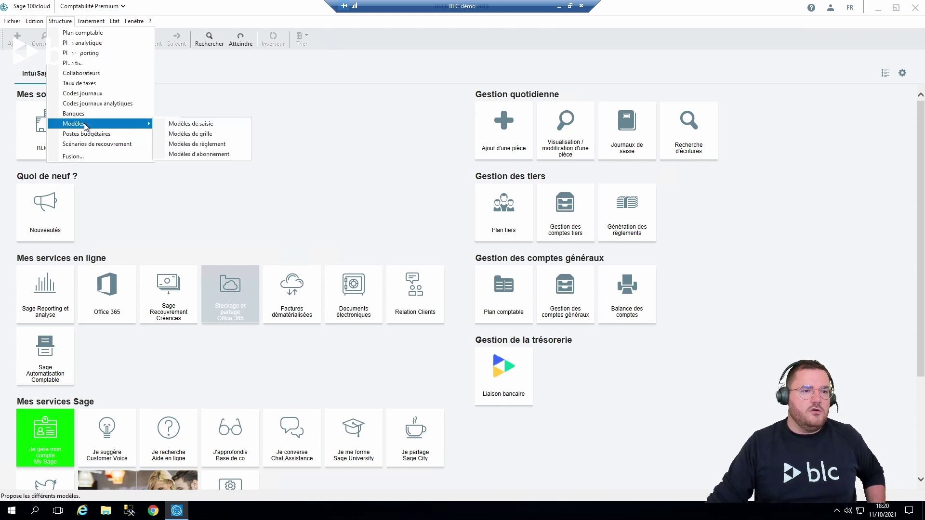
click(196, 153)
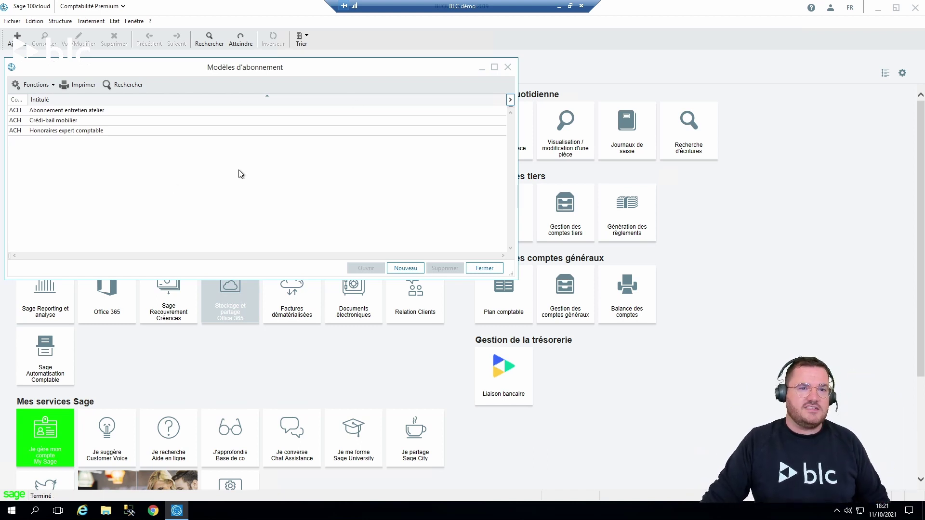
click(508, 67)
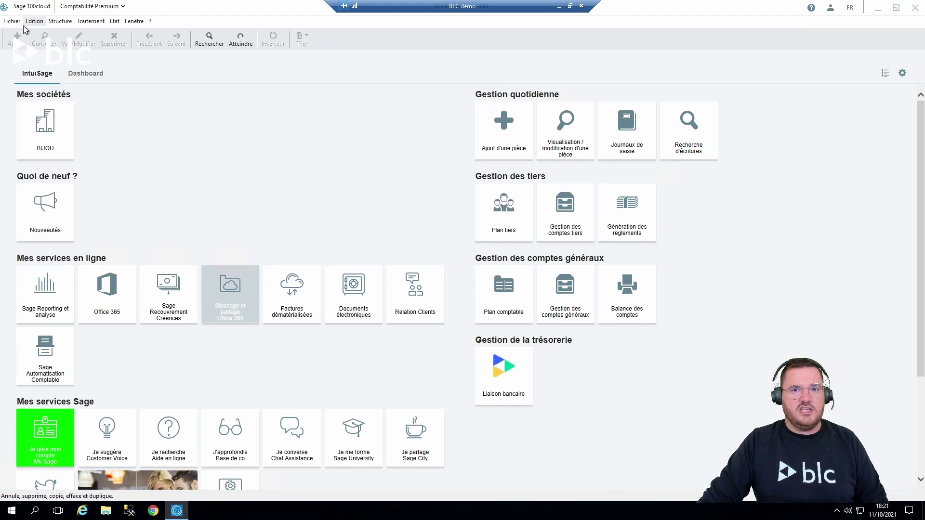
- View the Ecritures d'abonnement window used for generating subscription entries, and close it
click(91, 21)
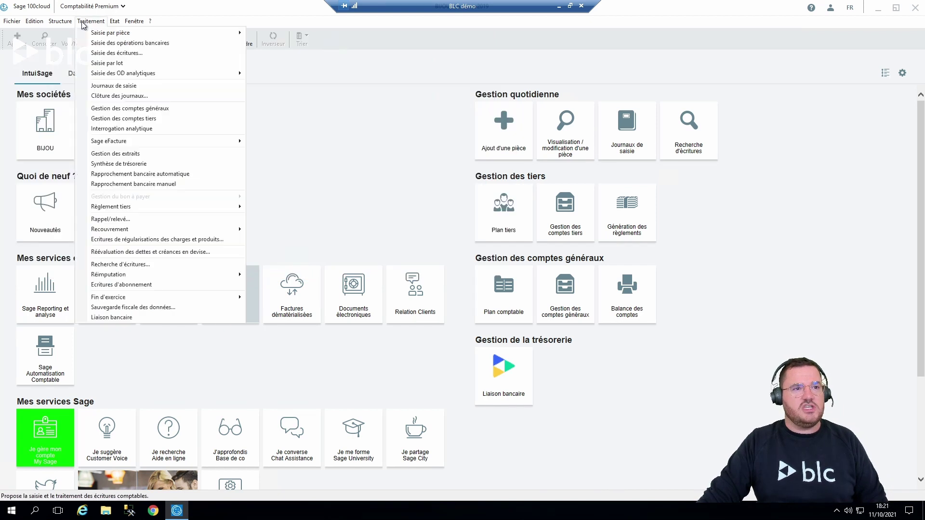
click(127, 286)
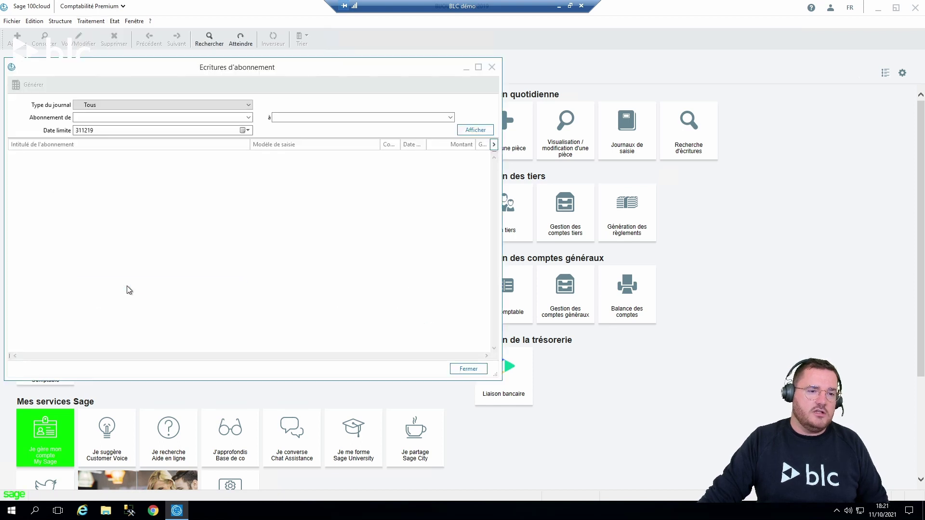
click(492, 67)
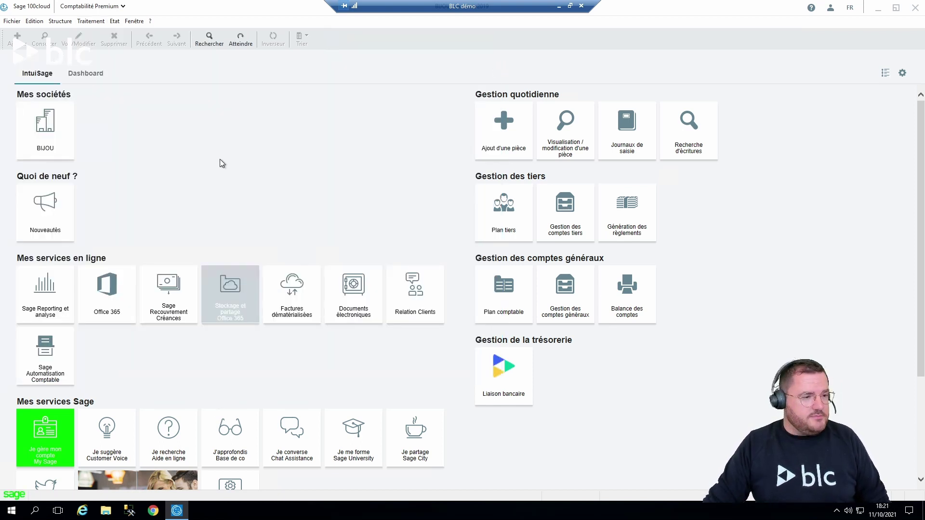